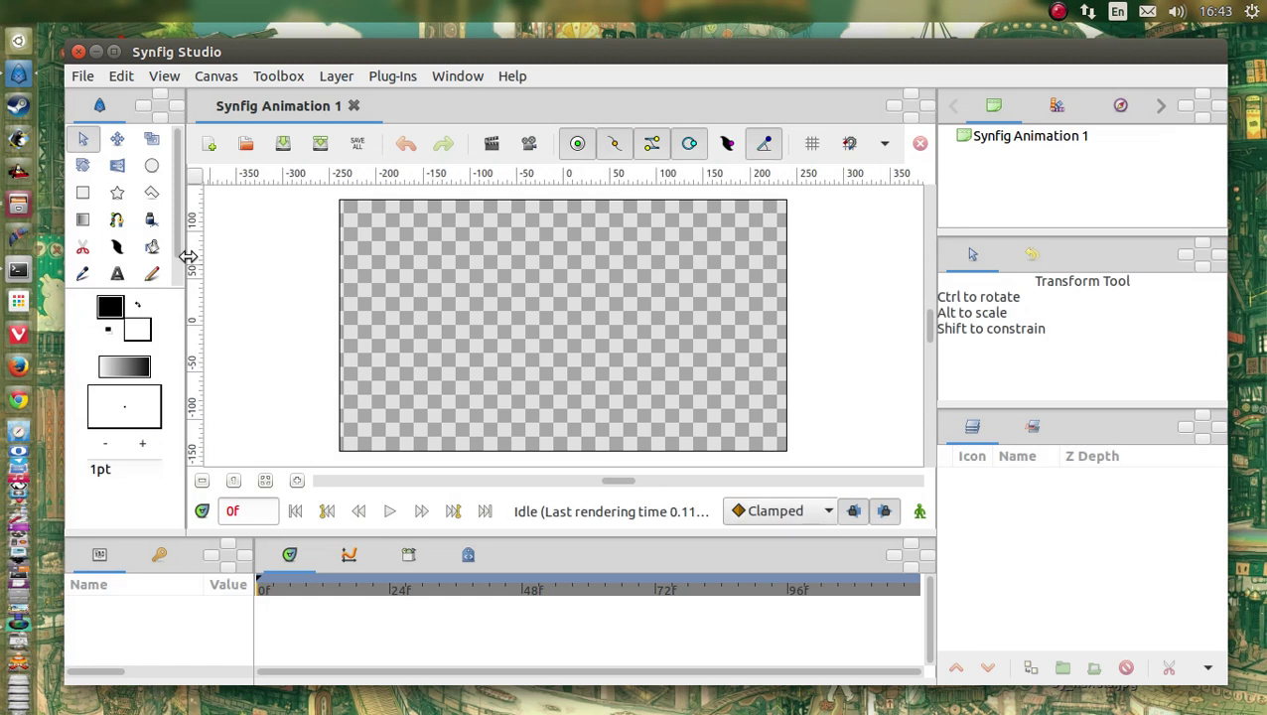
pyautogui.moveTo(187, 256)
pyautogui.mouseDown()
pyautogui.moveTo(457, 254)
pyautogui.moveTo(174, 249)
pyautogui.mouseUp()
pyautogui.moveTo(442, 453); pyautogui.dragTo(443, 608)
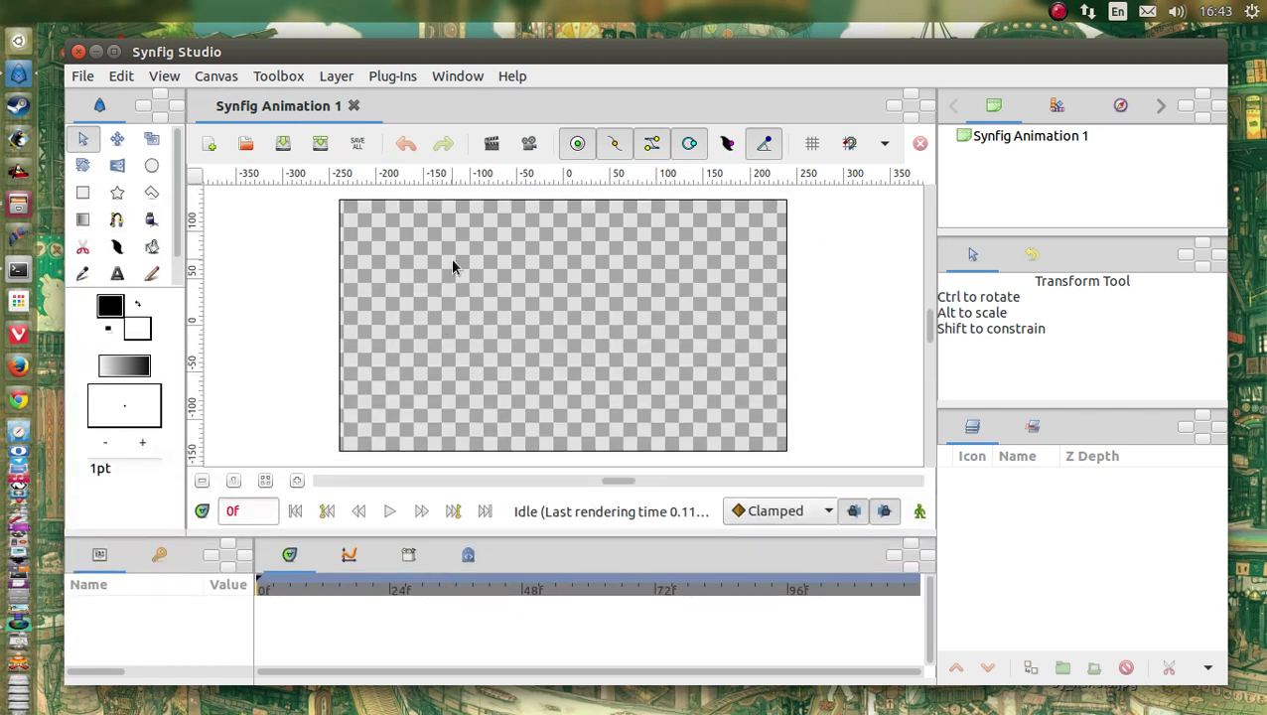
pyautogui.scroll(2, 437, 251)
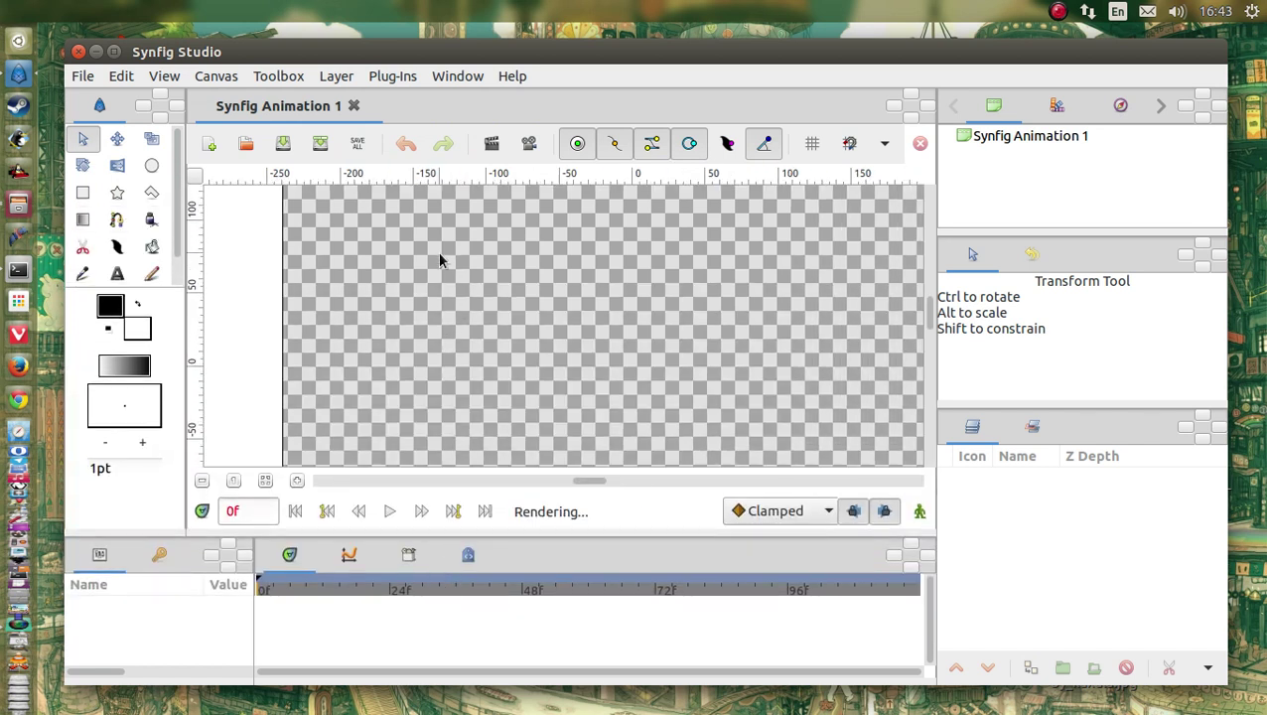
# - Open the file freechartqrigged.sifz and maximize the program window
pyautogui.click(86, 76)
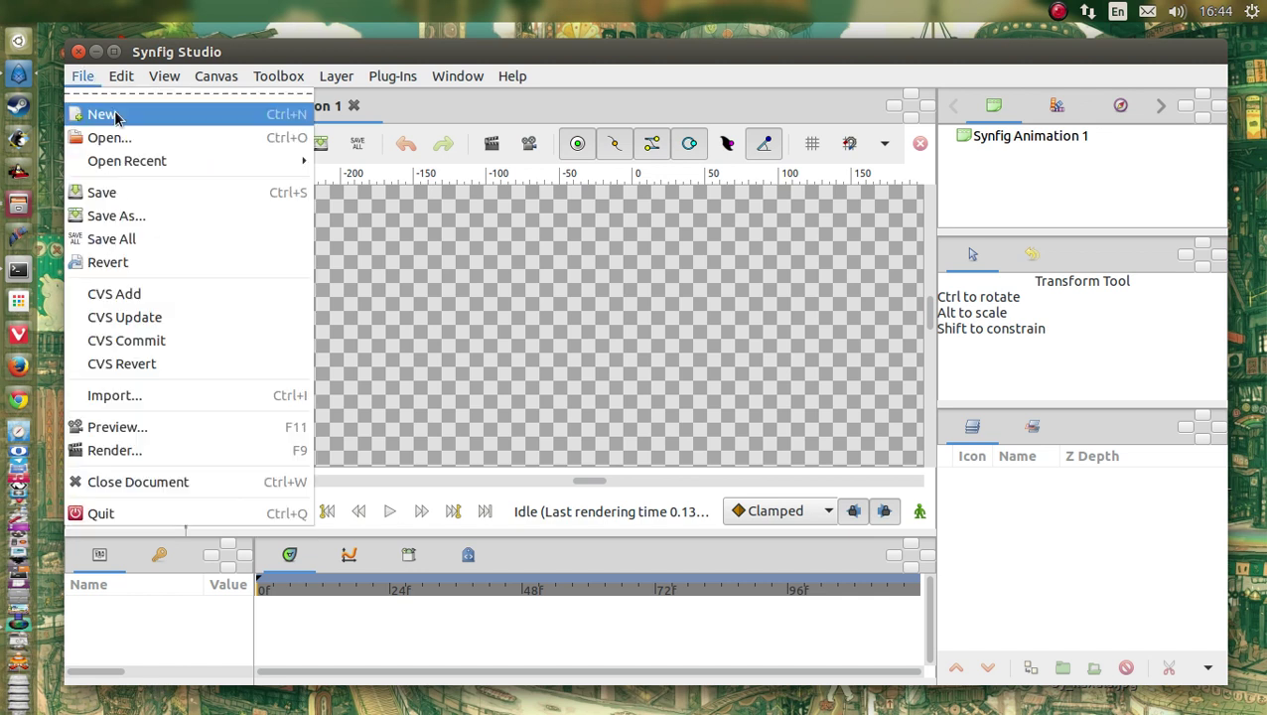
pyautogui.click(184, 139)
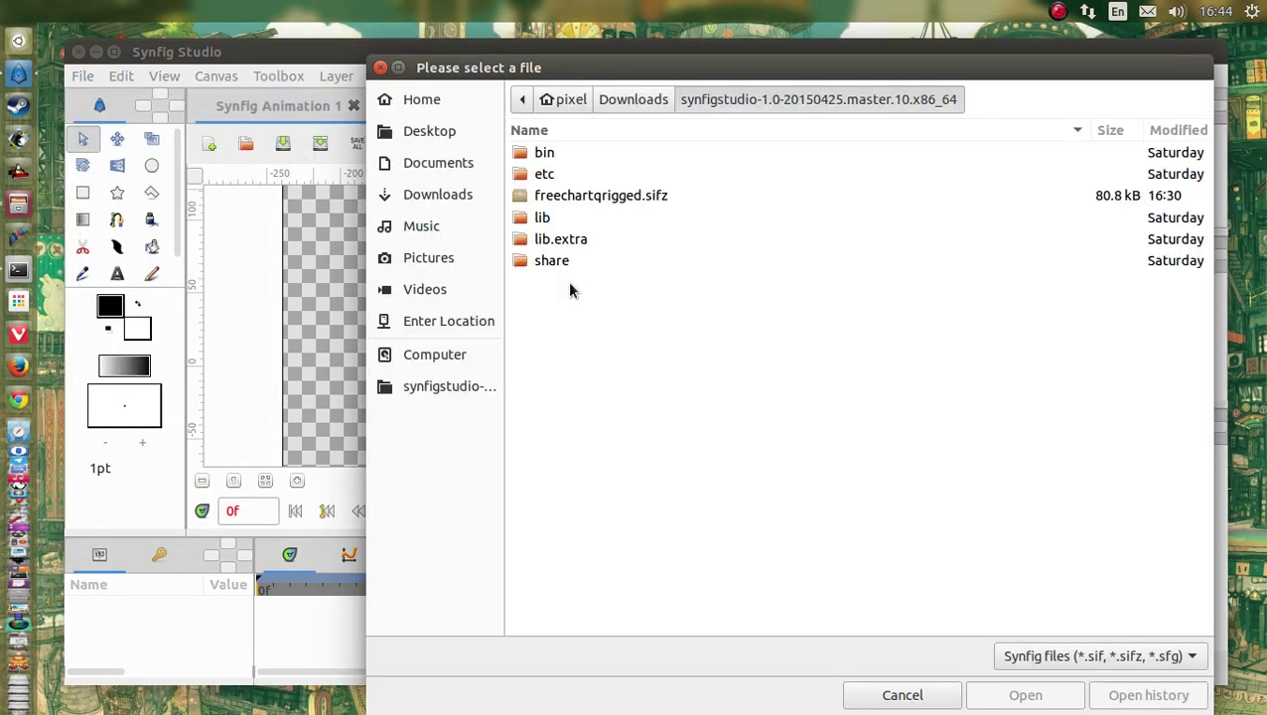
pyautogui.doubleClick(632, 196)
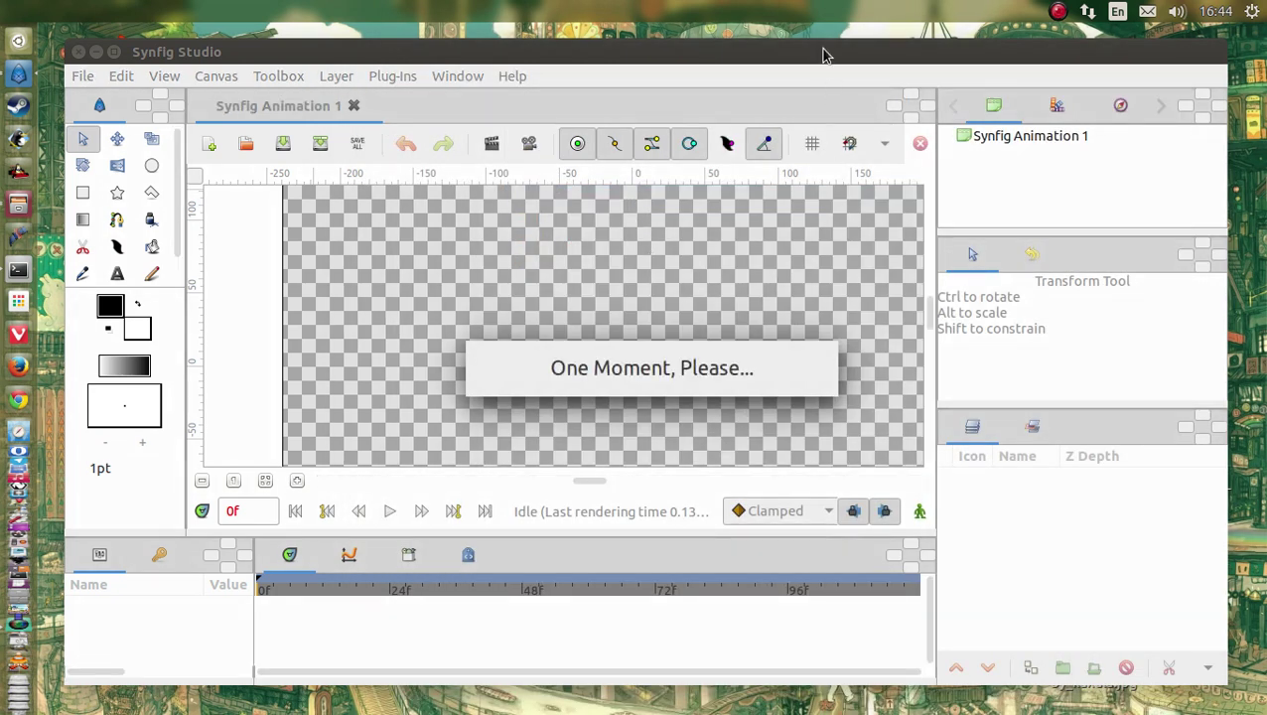
pyautogui.click(116, 52)
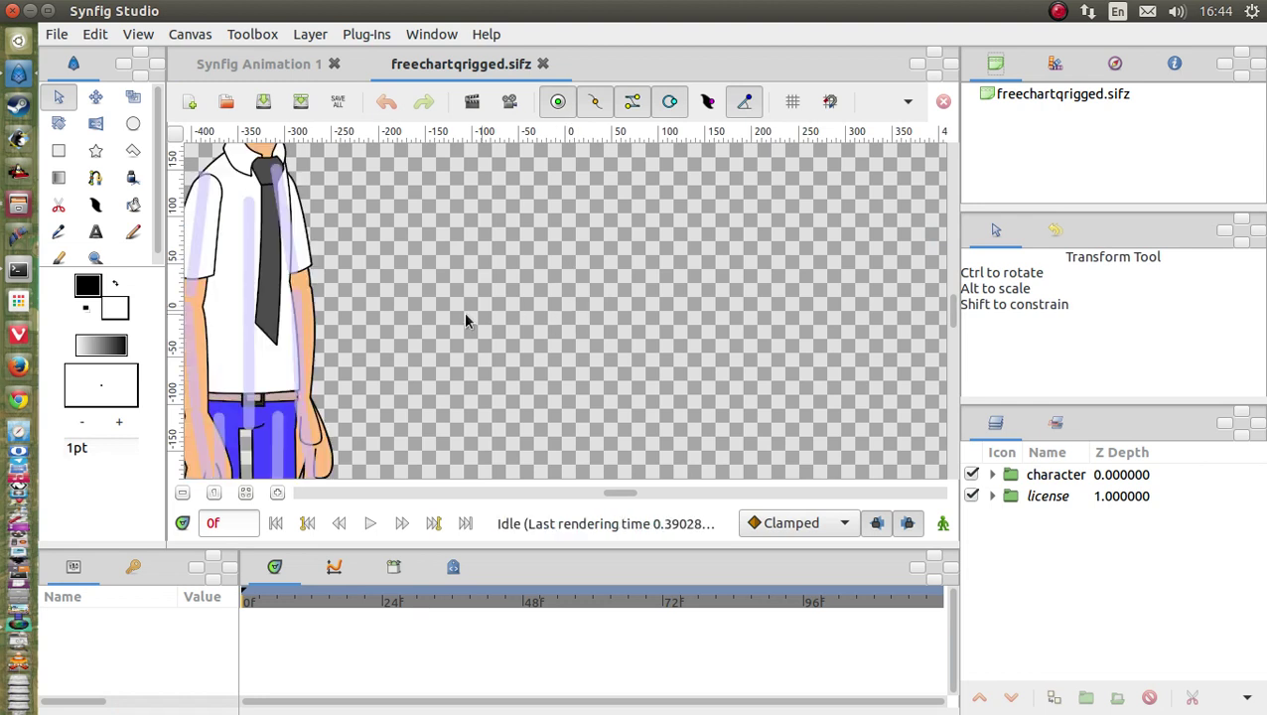
# - Inspect individual parts of the figure by selecting the ear shape and then the shirt shape on the canvas
pyautogui.scroll(-2, 464, 314)
pyautogui.scroll(-8, 473, 343)
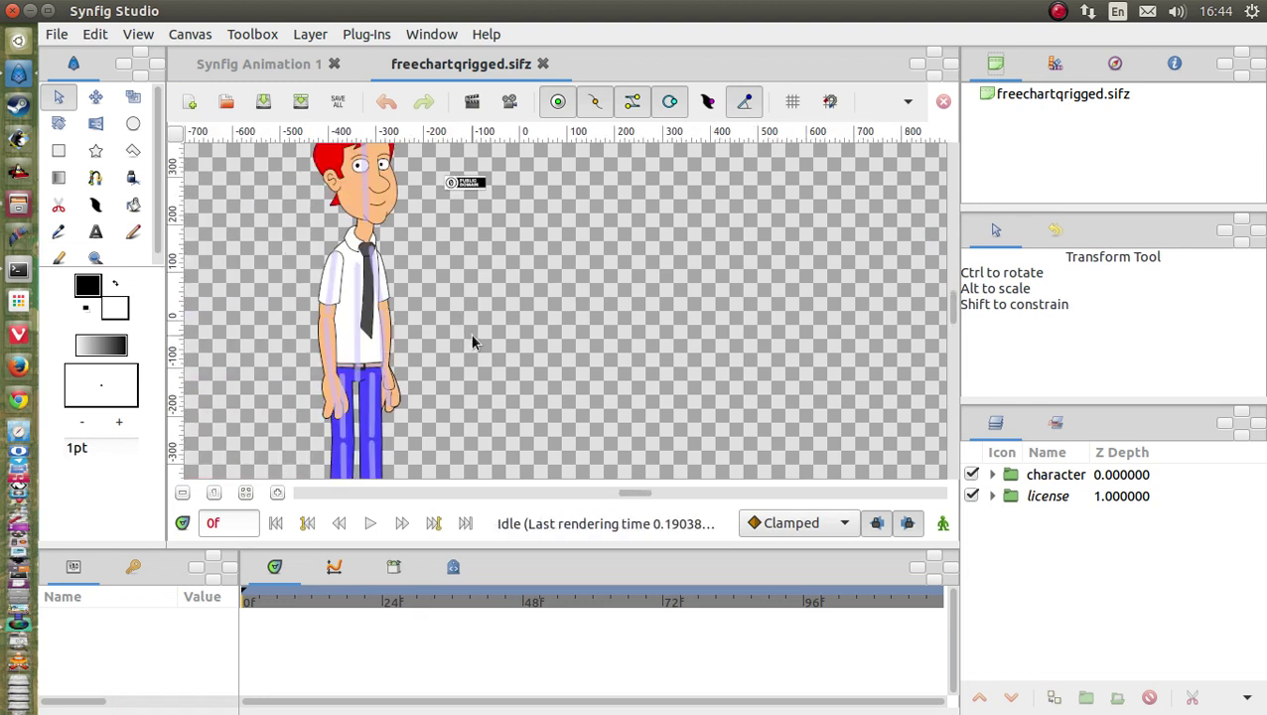
pyautogui.scroll(1, 453, 297)
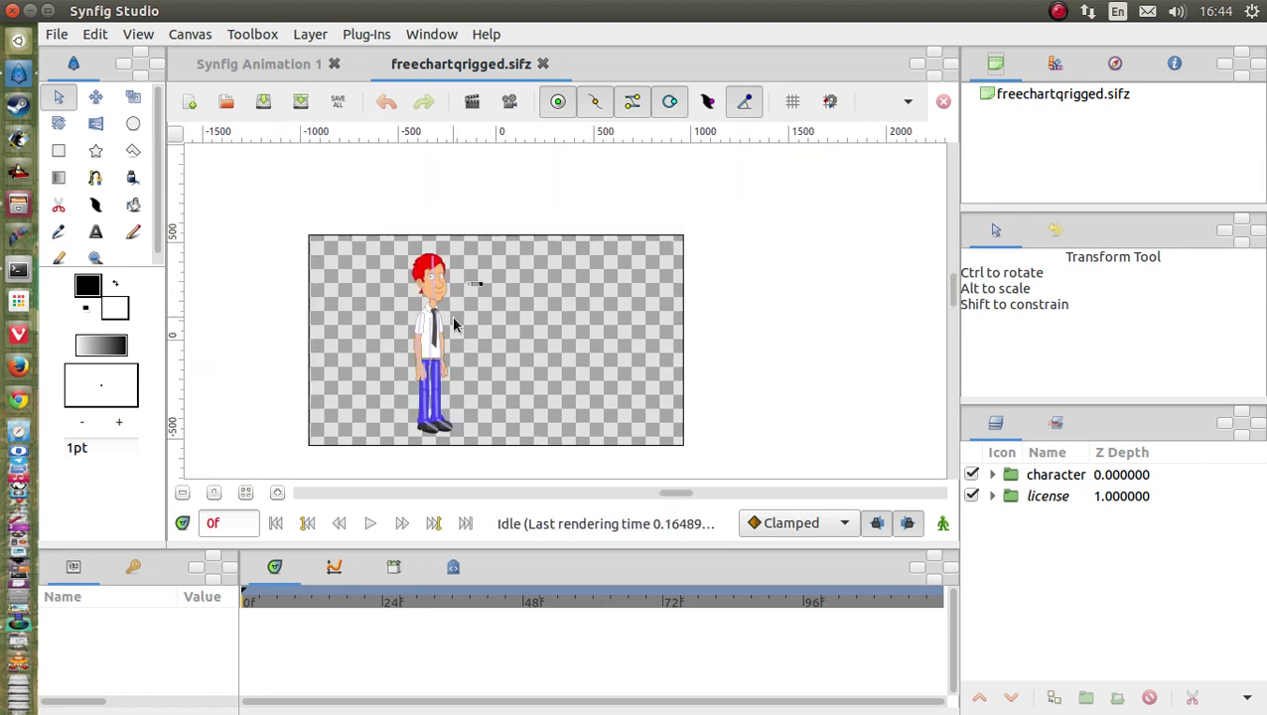
pyautogui.scroll(2, 452, 315)
pyautogui.click(402, 266)
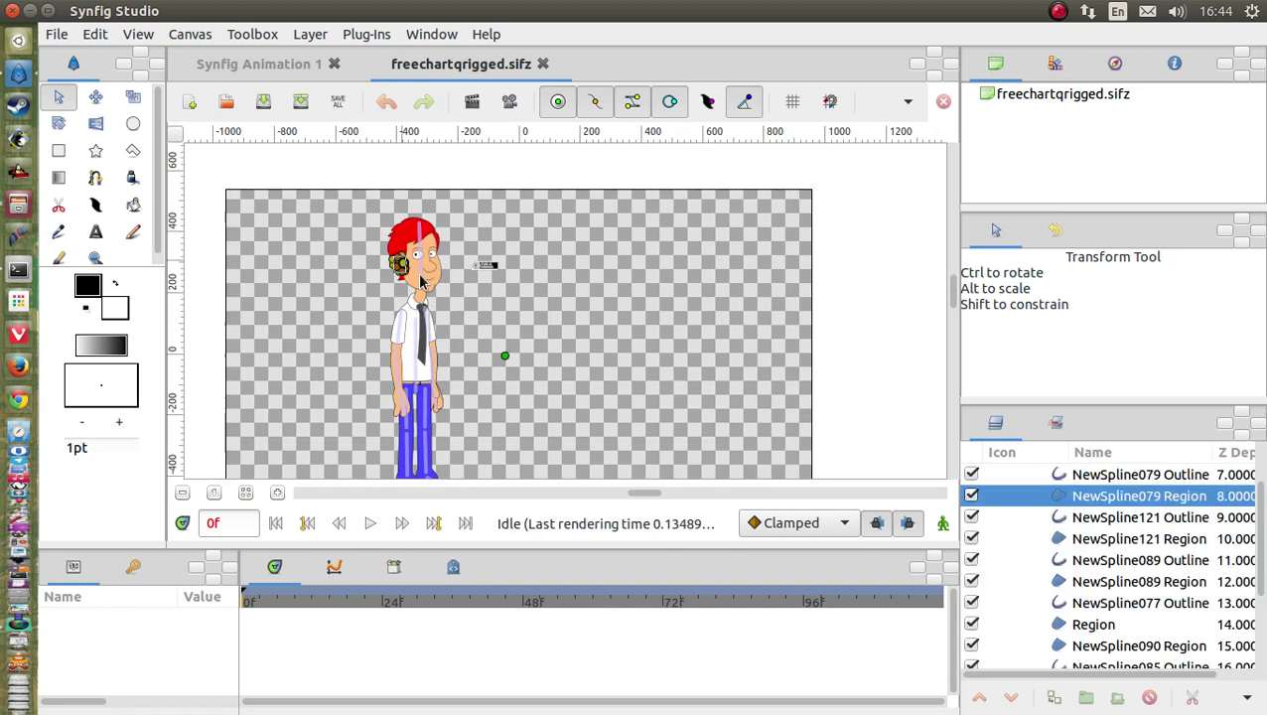
pyautogui.click(355, 269)
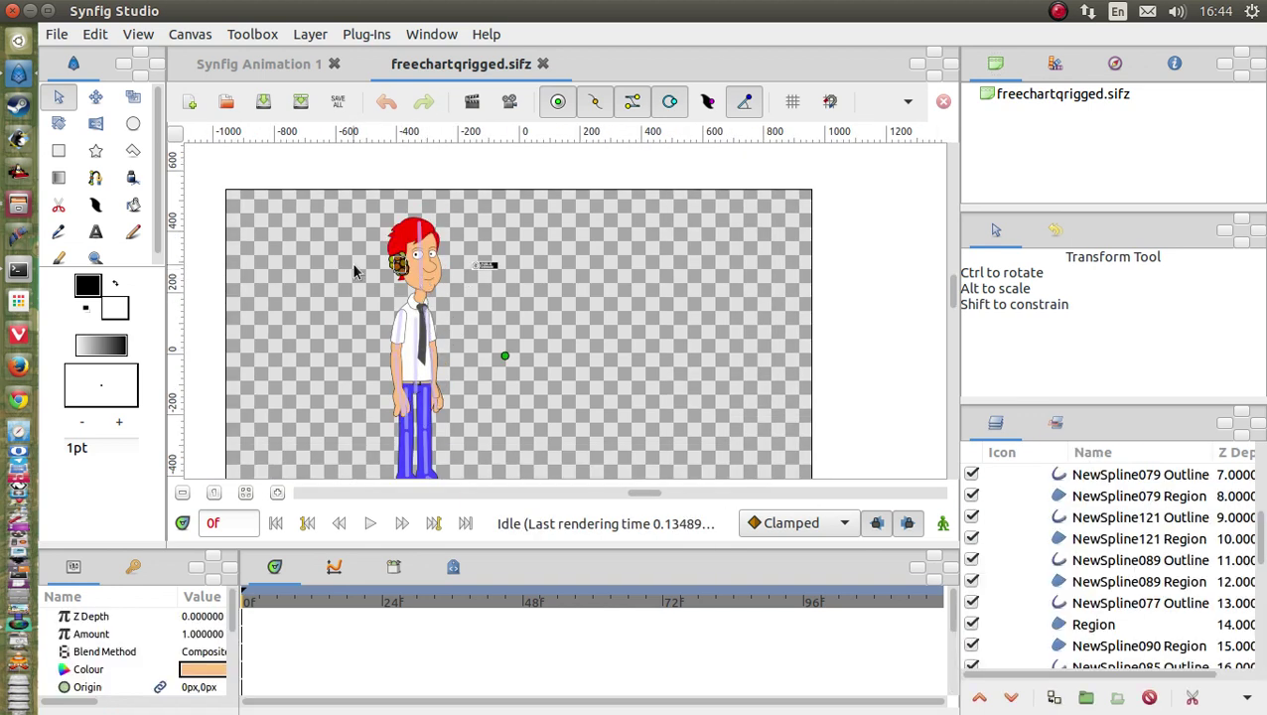
pyautogui.click(408, 331)
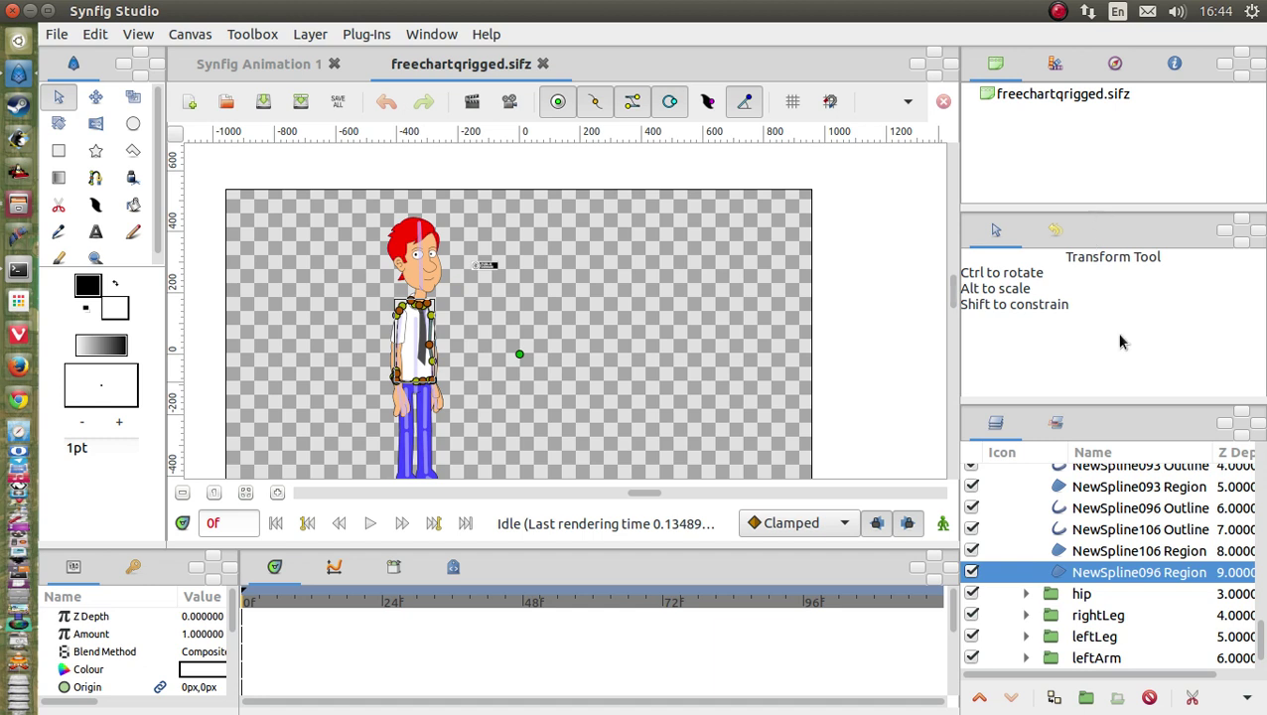
# - Enlarge the layer list, select the character group and move the whole figure nearer the canvas centre, about 175 px horizontal offset
pyautogui.moveTo(1112, 402); pyautogui.dragTo(1113, 293)
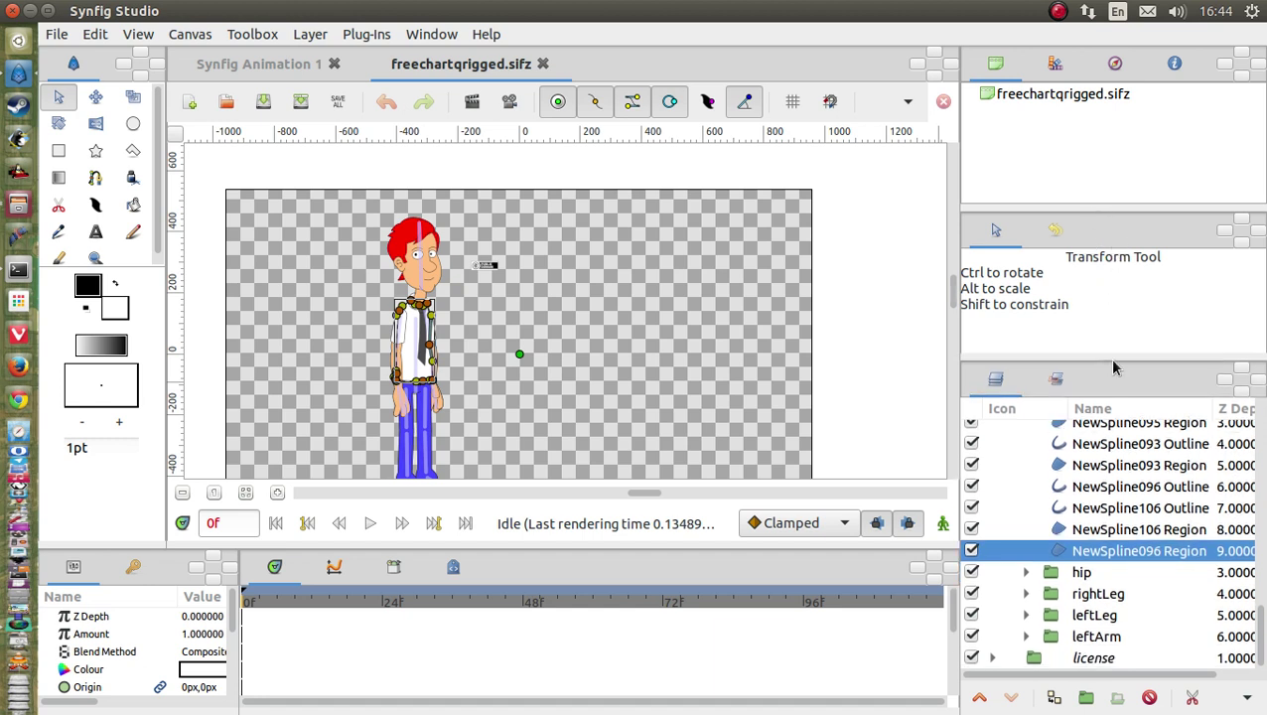
pyautogui.scroll(10, 1099, 463)
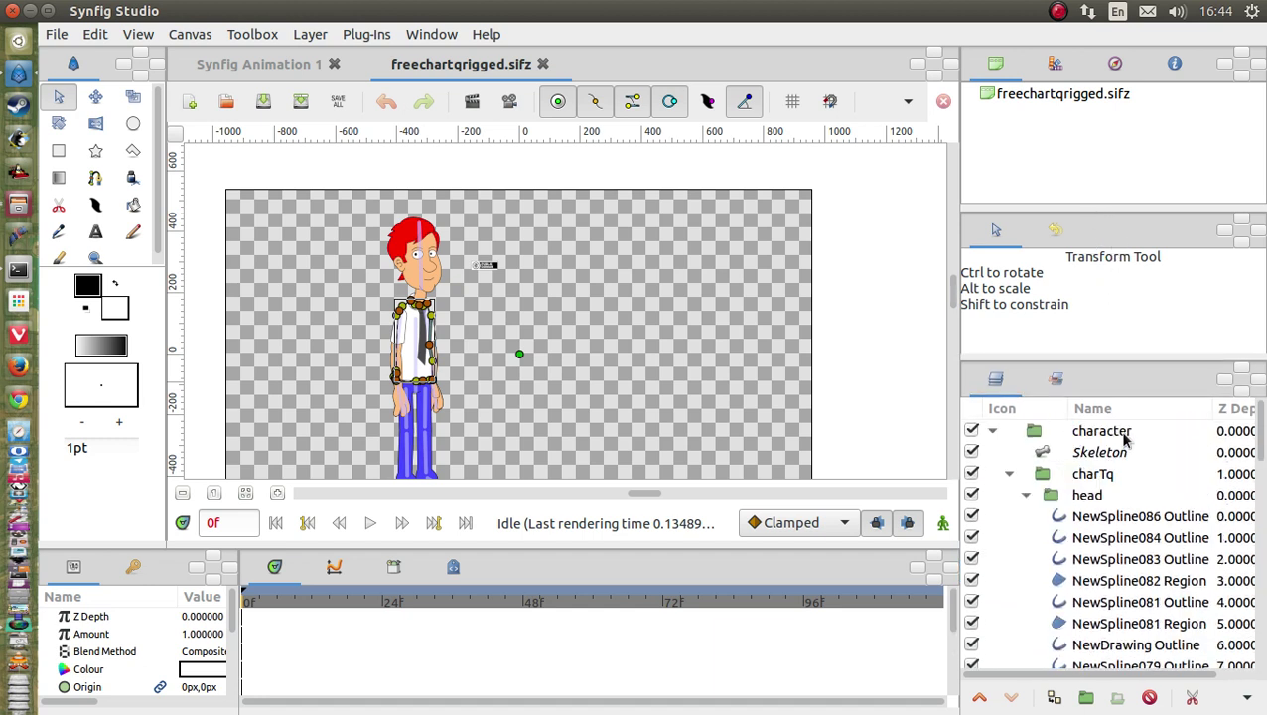
pyautogui.click(1102, 431)
pyautogui.moveTo(518, 355); pyautogui.dragTo(648, 339)
pyautogui.moveTo(398, 348); pyautogui.dragTo(421, 307)
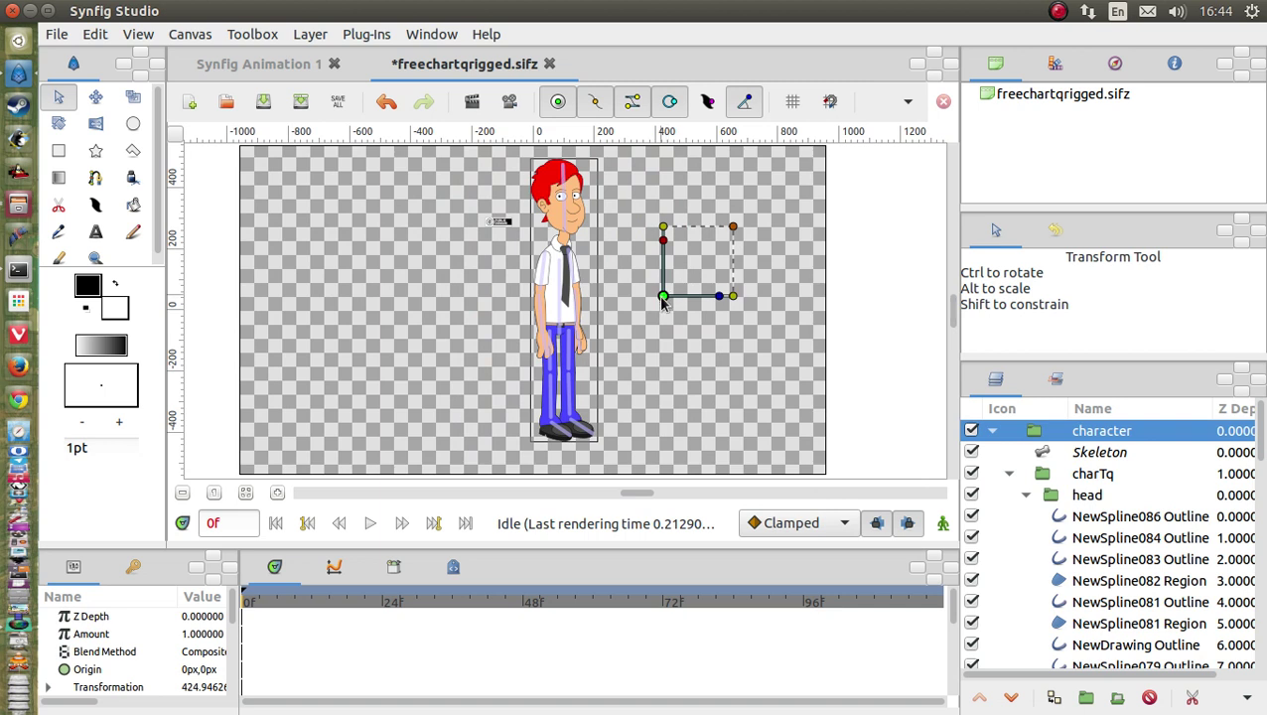
pyautogui.moveTo(658, 293); pyautogui.dragTo(584, 315)
# - Try skewing, rotating and shrinking the character group with its transformation handles, undoing each change
pyautogui.moveTo(588, 266); pyautogui.dragTo(634, 268)
pyautogui.hotkey('ctrl', 'z')
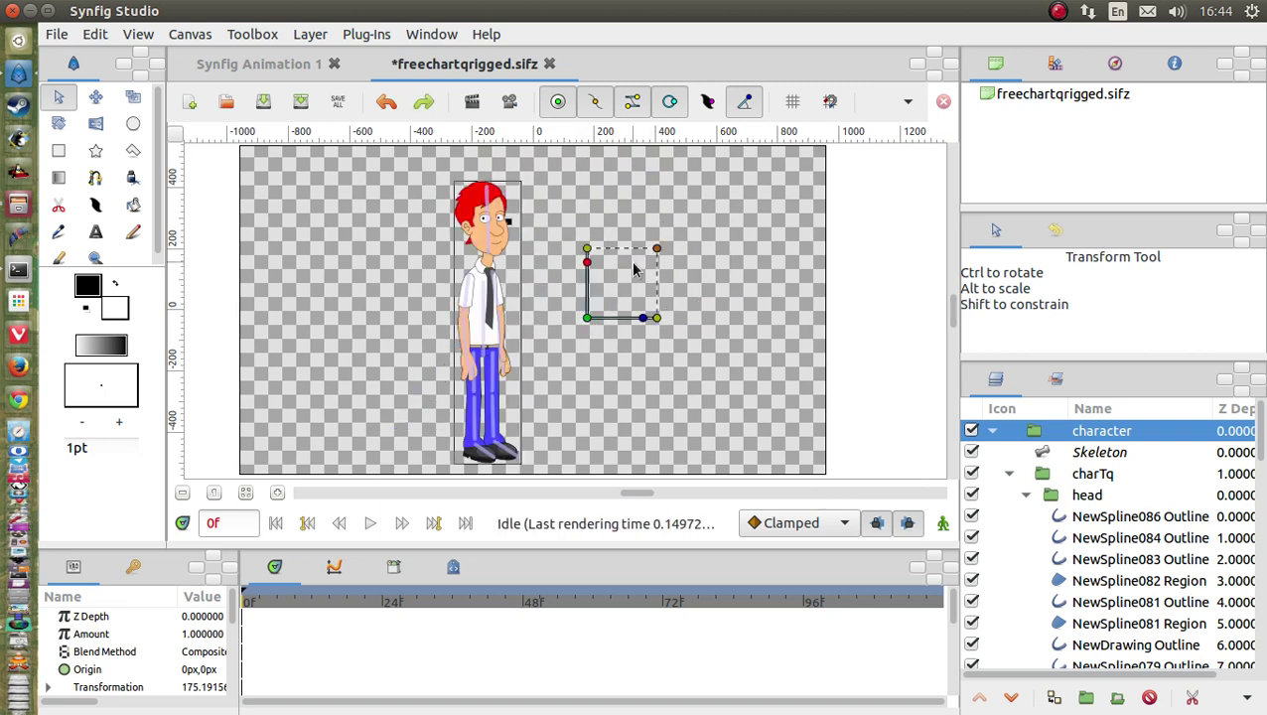
pyautogui.moveTo(641, 322); pyautogui.dragTo(625, 360)
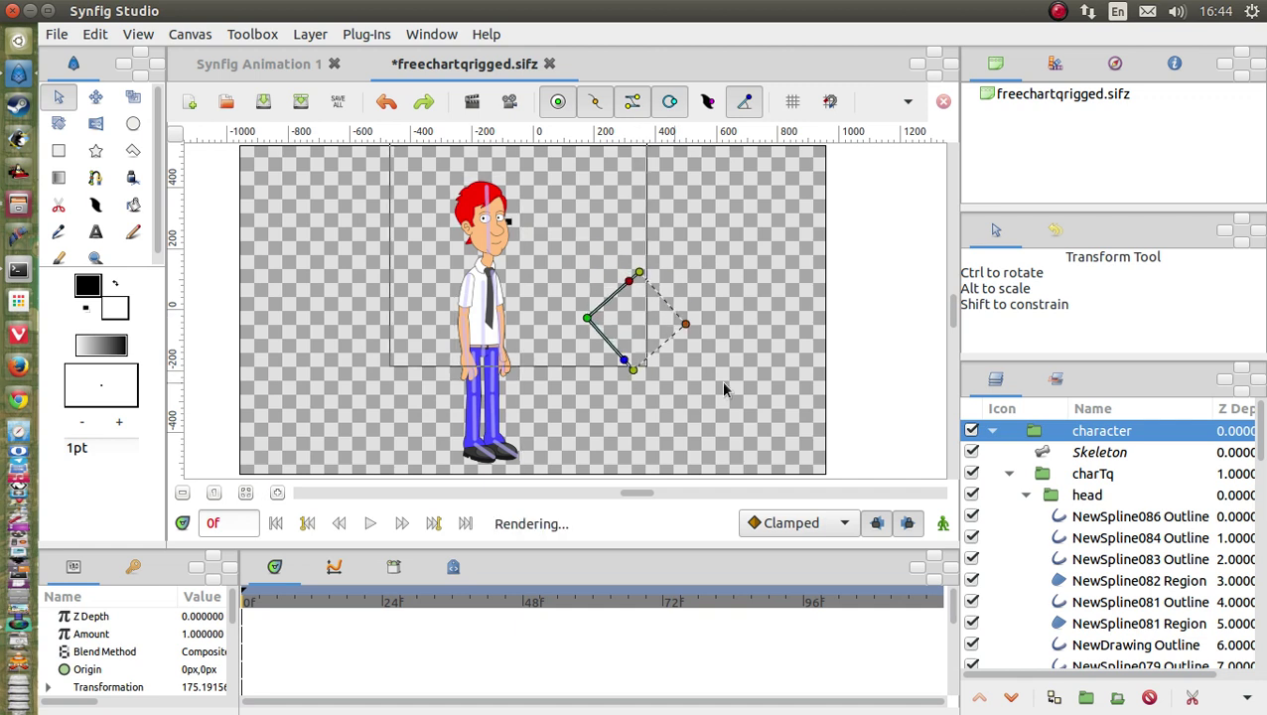
pyautogui.hotkey('ctrl', 'z')
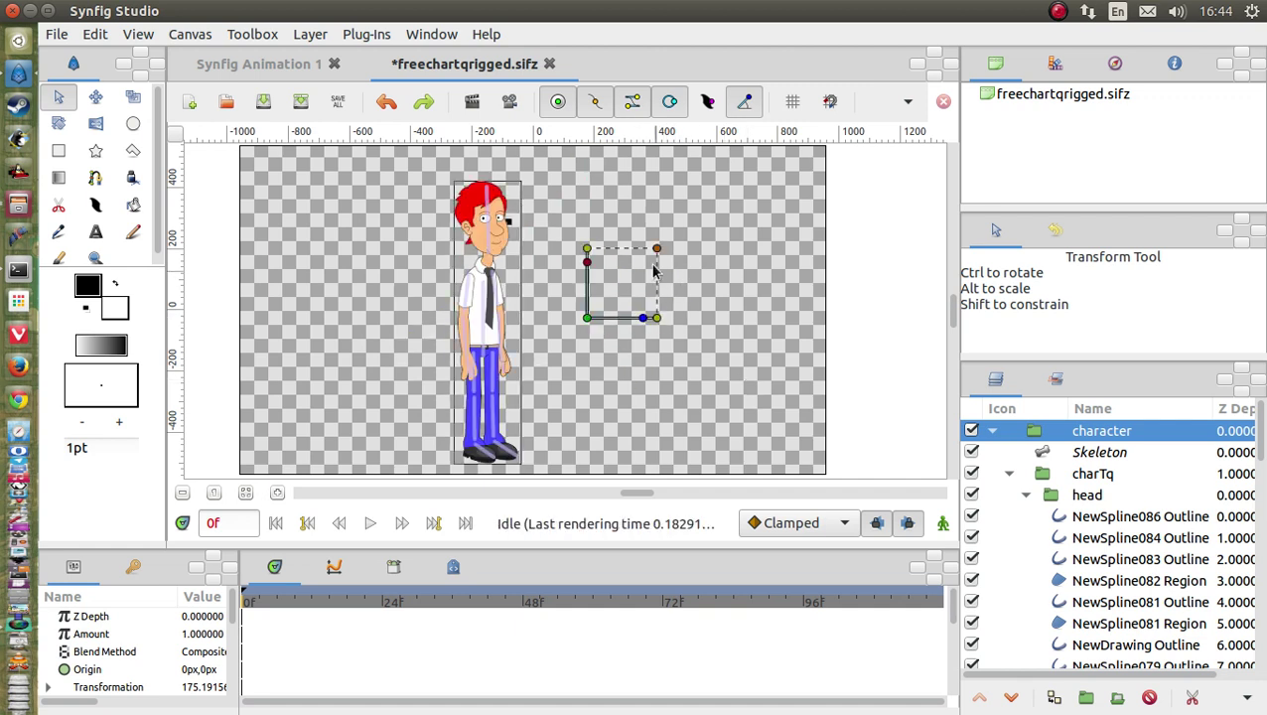
pyautogui.moveTo(655, 255); pyautogui.dragTo(619, 285)
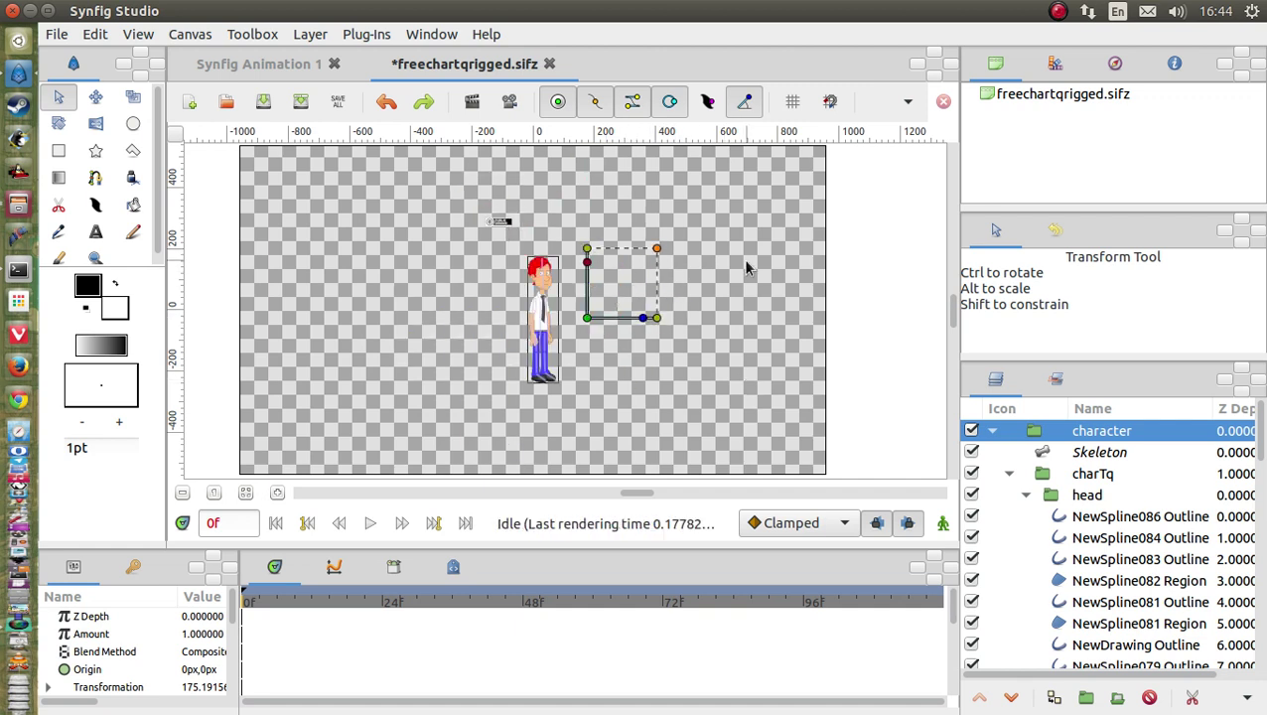
pyautogui.hotkey('ctrl', 'z')
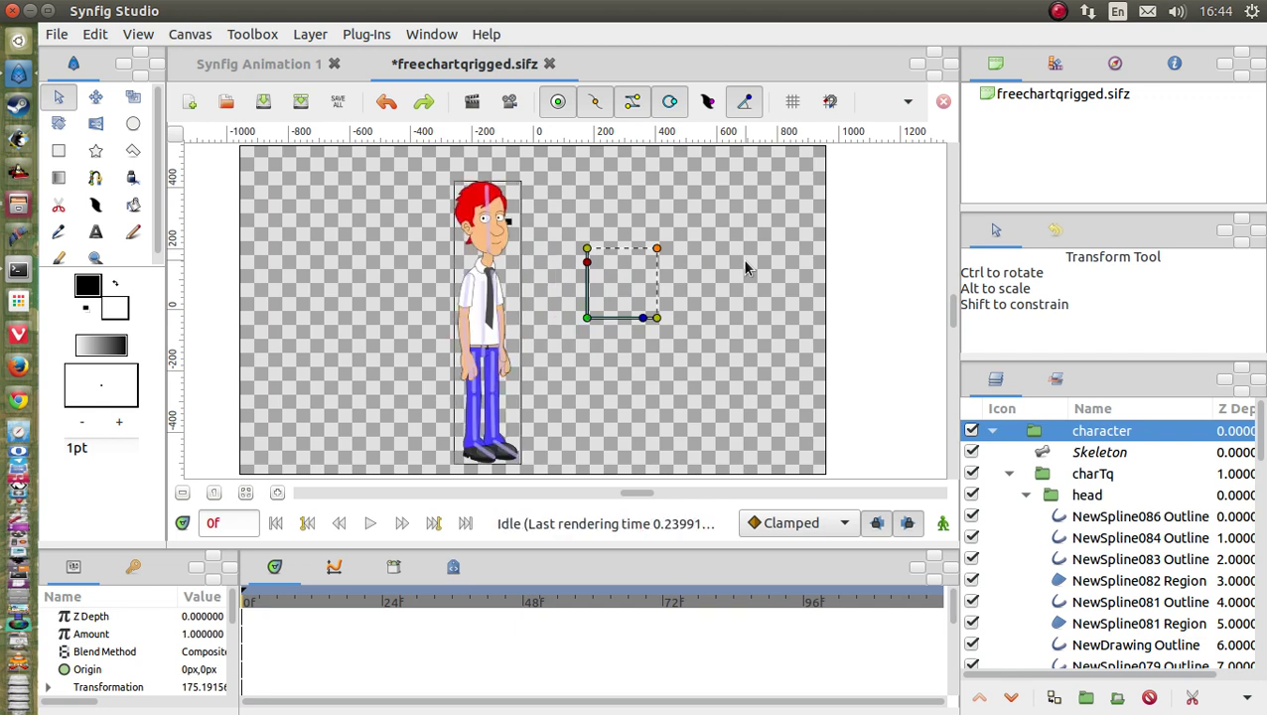
# - Select the Skeleton layer inside the character group to show the bones of the figure
pyautogui.click(590, 372)
pyautogui.click(1092, 451)
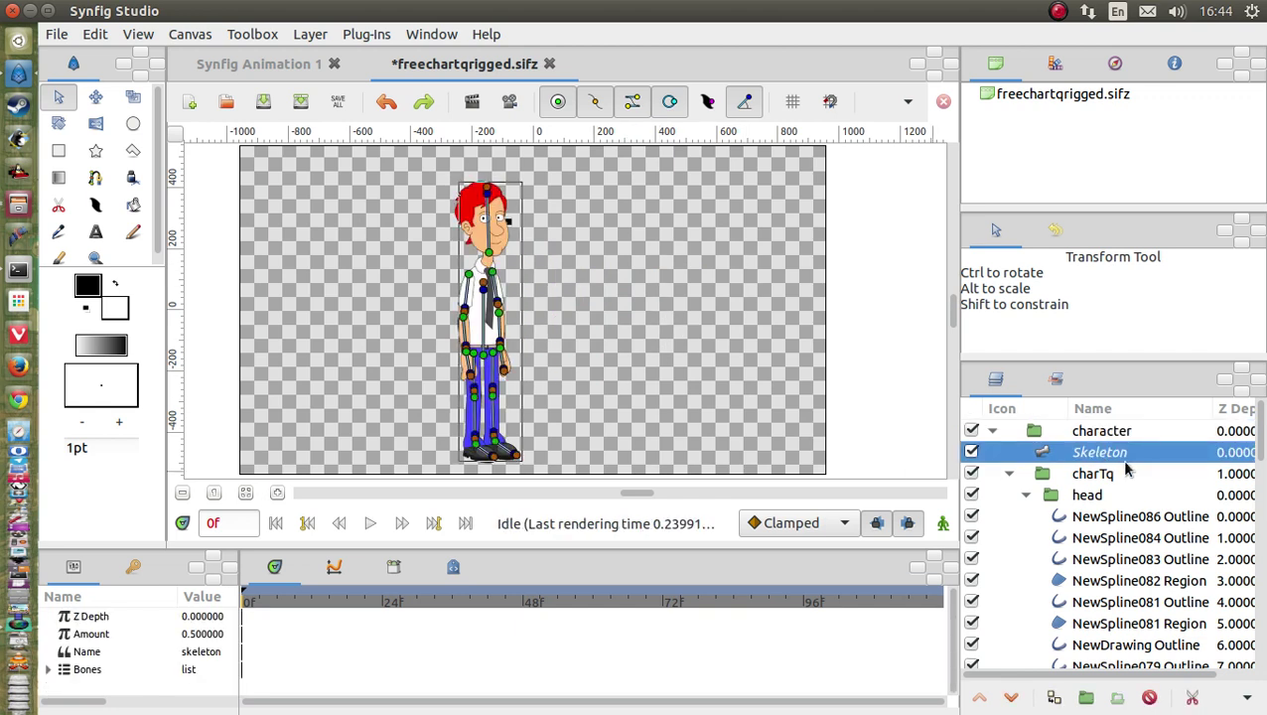
pyautogui.scroll(3, 464, 270)
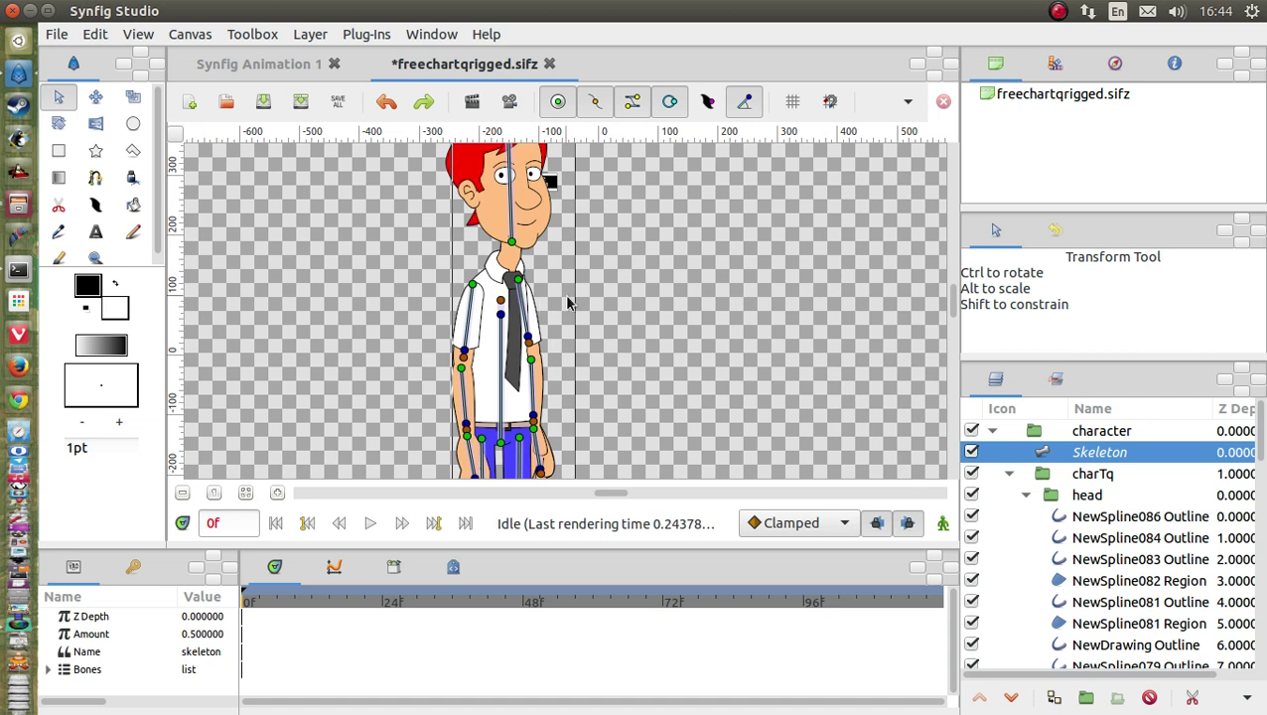
pyautogui.scroll(3, 568, 303)
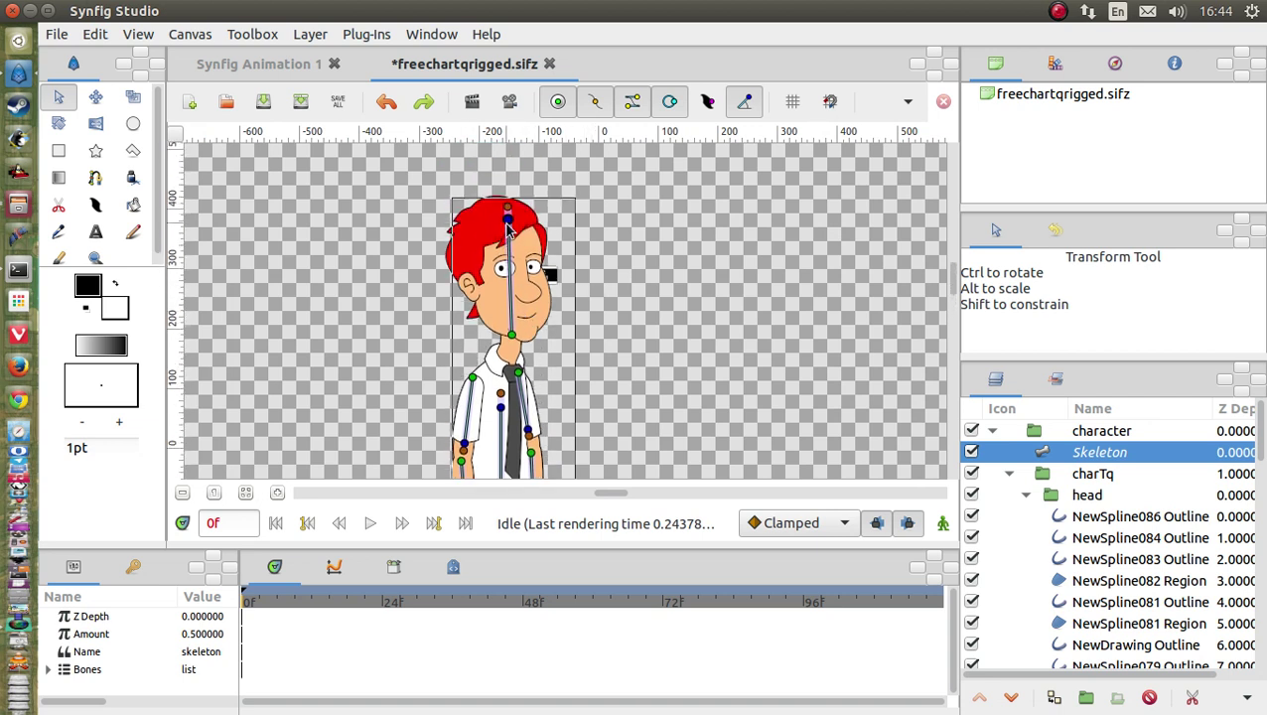
# - Try tilting the head bone forward until the head lies sideways, and undo the rotation completely
pyautogui.moveTo(506, 226); pyautogui.dragTo(737, 329)
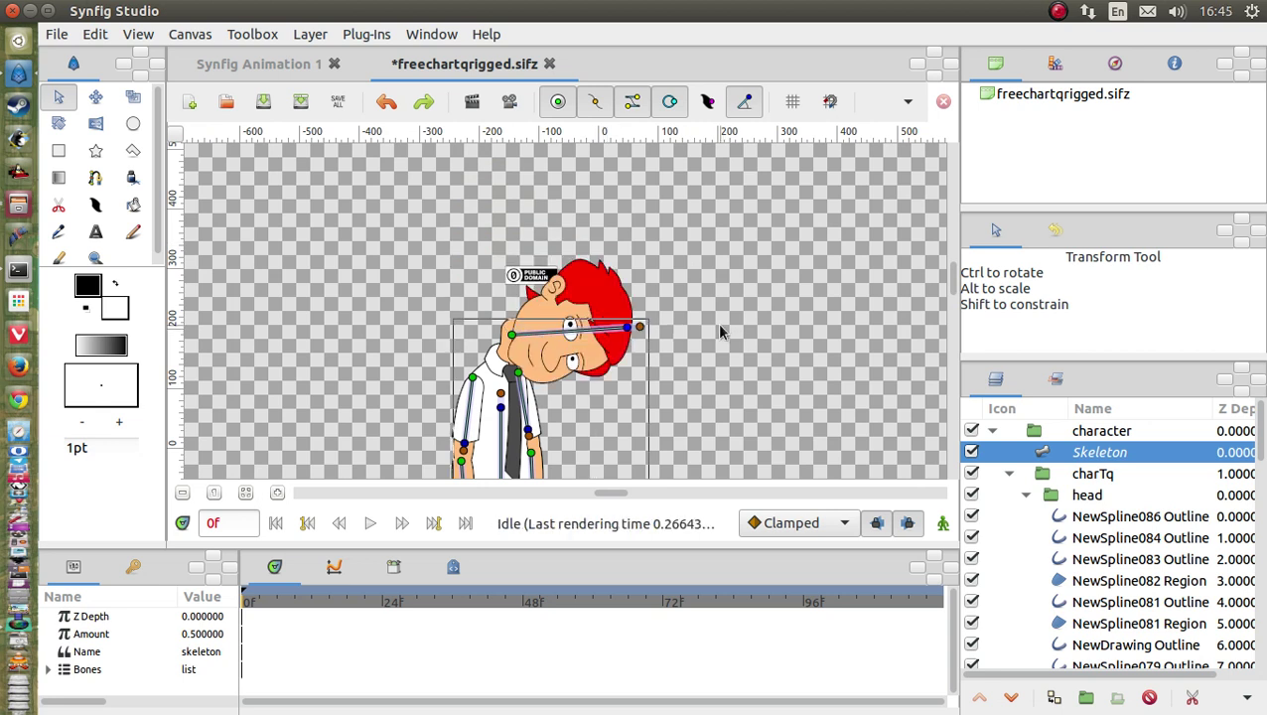
pyautogui.hotkey('ctrl', 'z')
pyautogui.hotkey('ctrl', 'z')
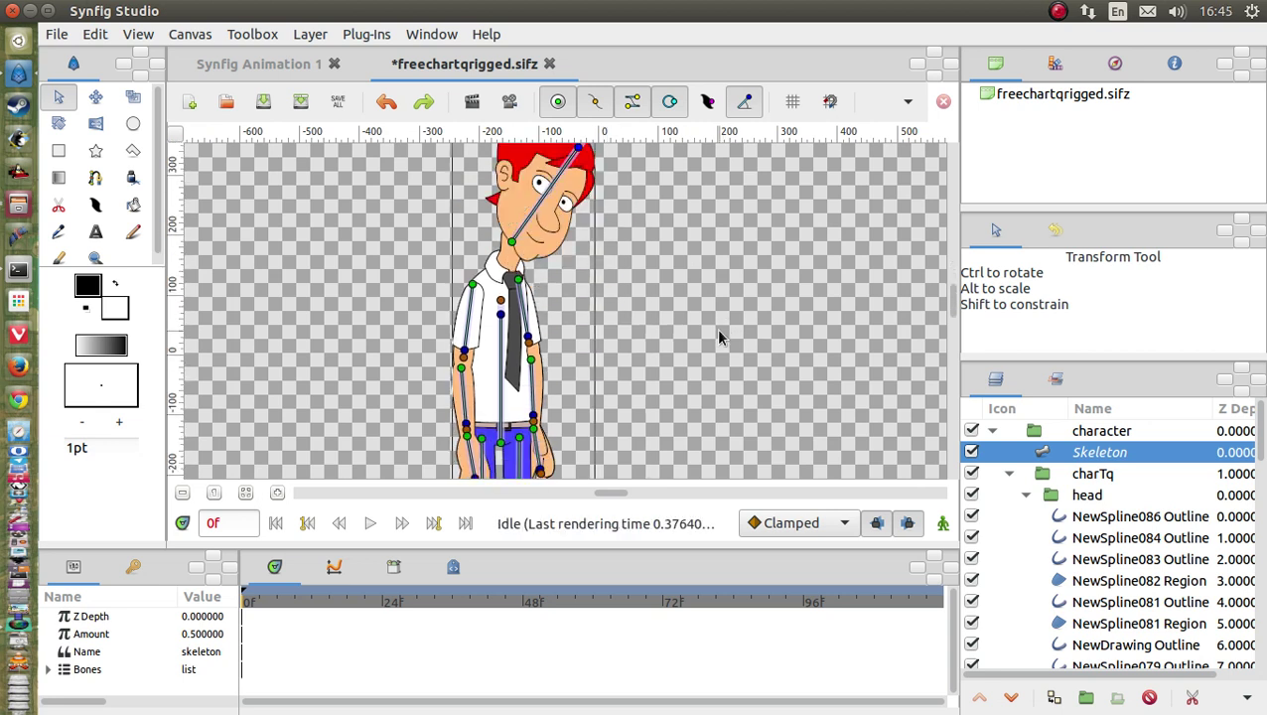
pyautogui.hotkey('ctrl', 'z')
# - Swing the front leg forward and upward by rotating its thigh bone
pyautogui.scroll(-3, 703, 326)
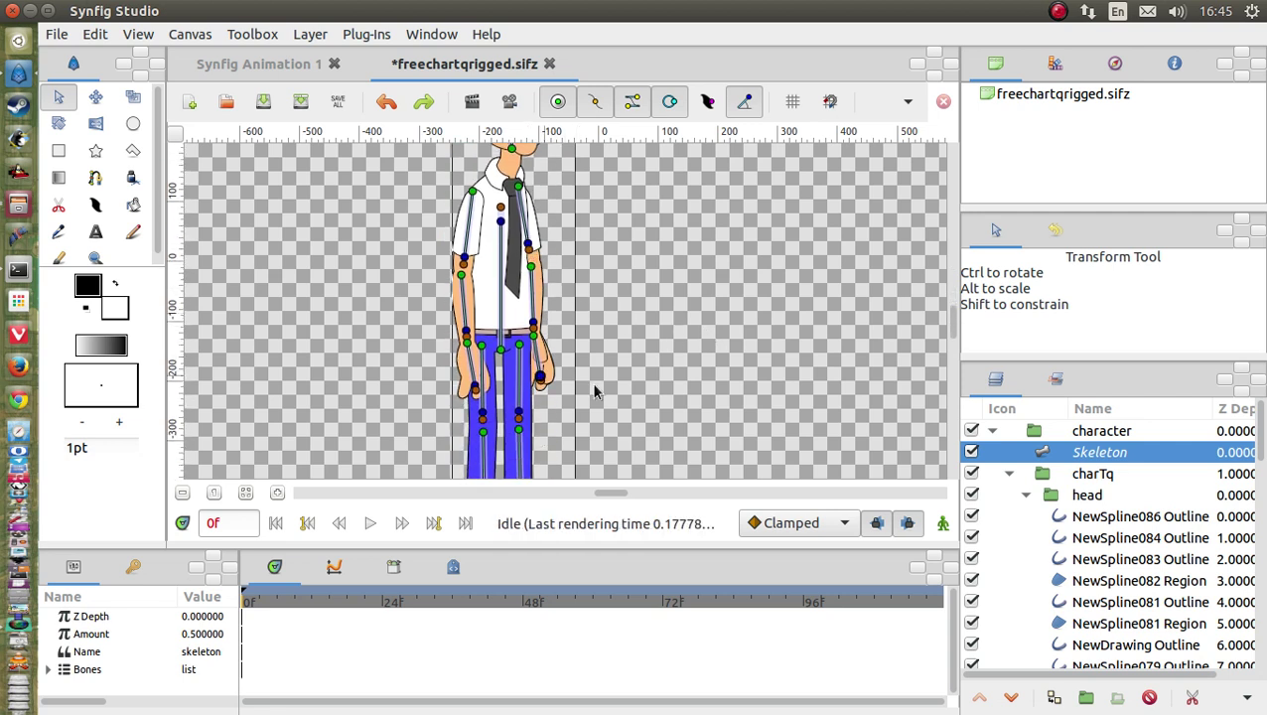
pyautogui.scroll(-3, 594, 390)
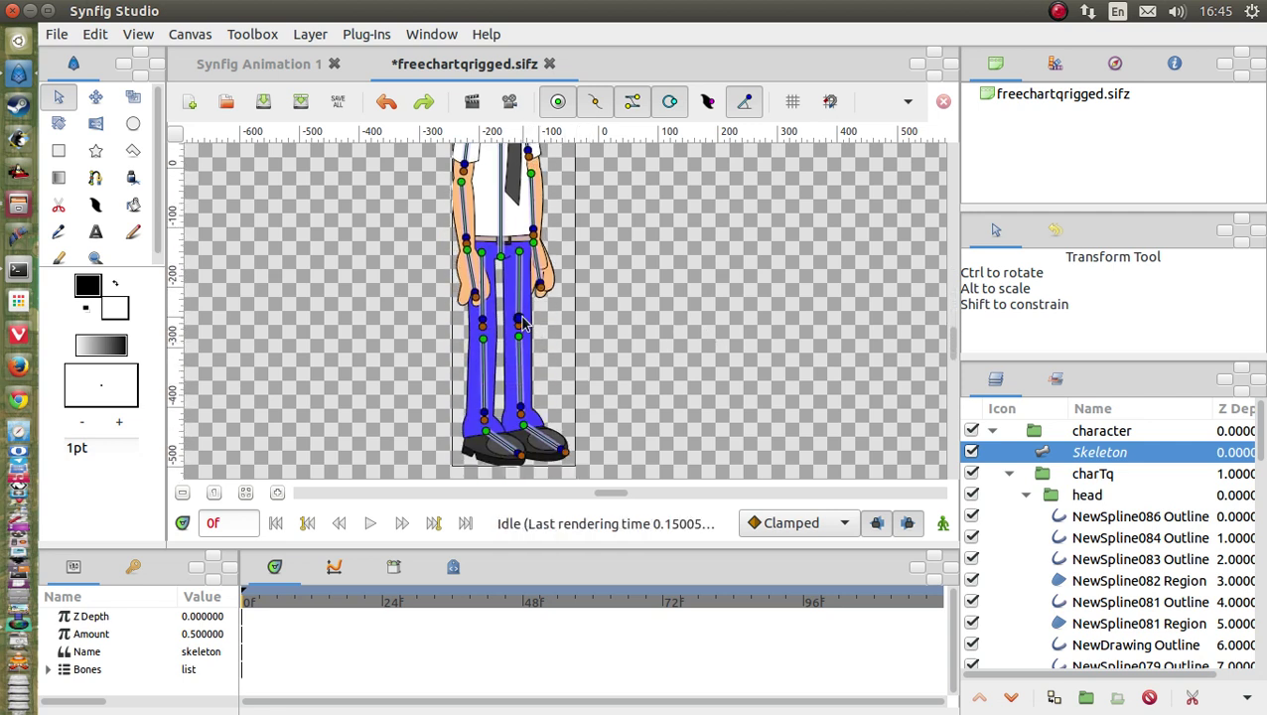
pyautogui.moveTo(523, 324); pyautogui.dragTo(711, 324)
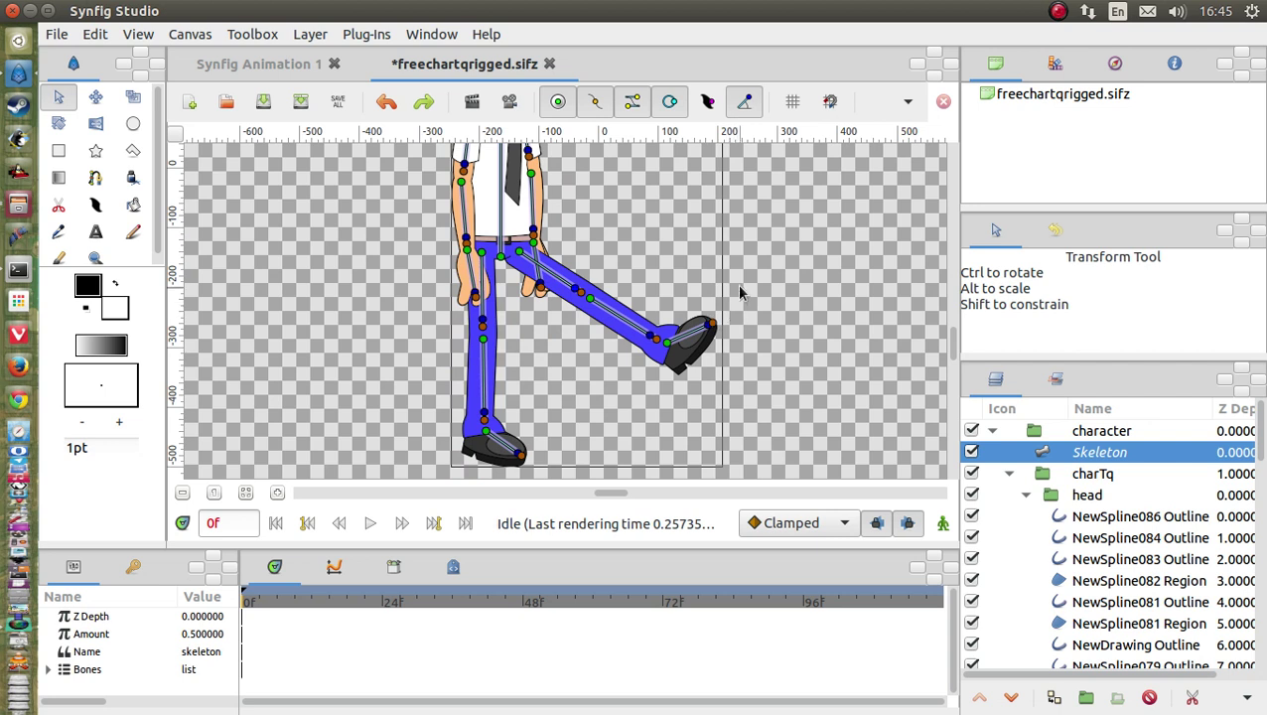
# - Try raising the forward leg to nearly horizontal with its thigh bone, and undo that rotation
pyautogui.scroll(5, 740, 293)
pyautogui.scroll(-3, 740, 293)
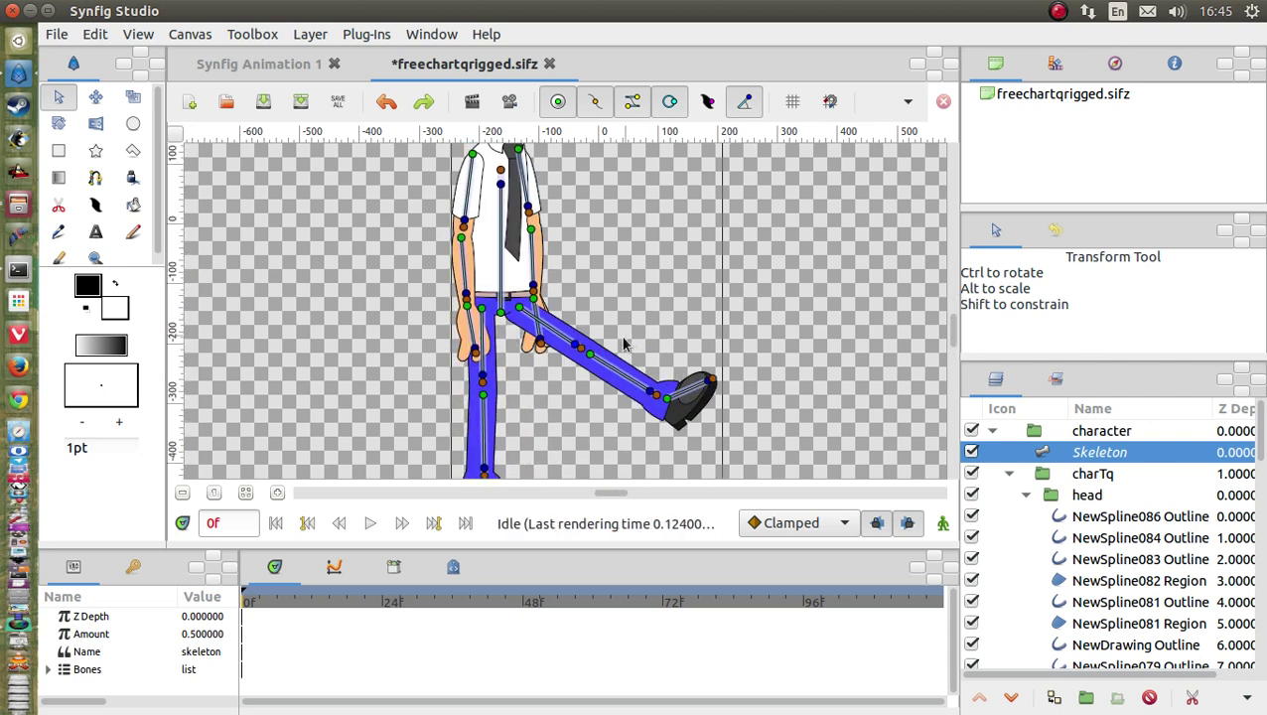
pyautogui.moveTo(573, 355); pyautogui.dragTo(592, 298)
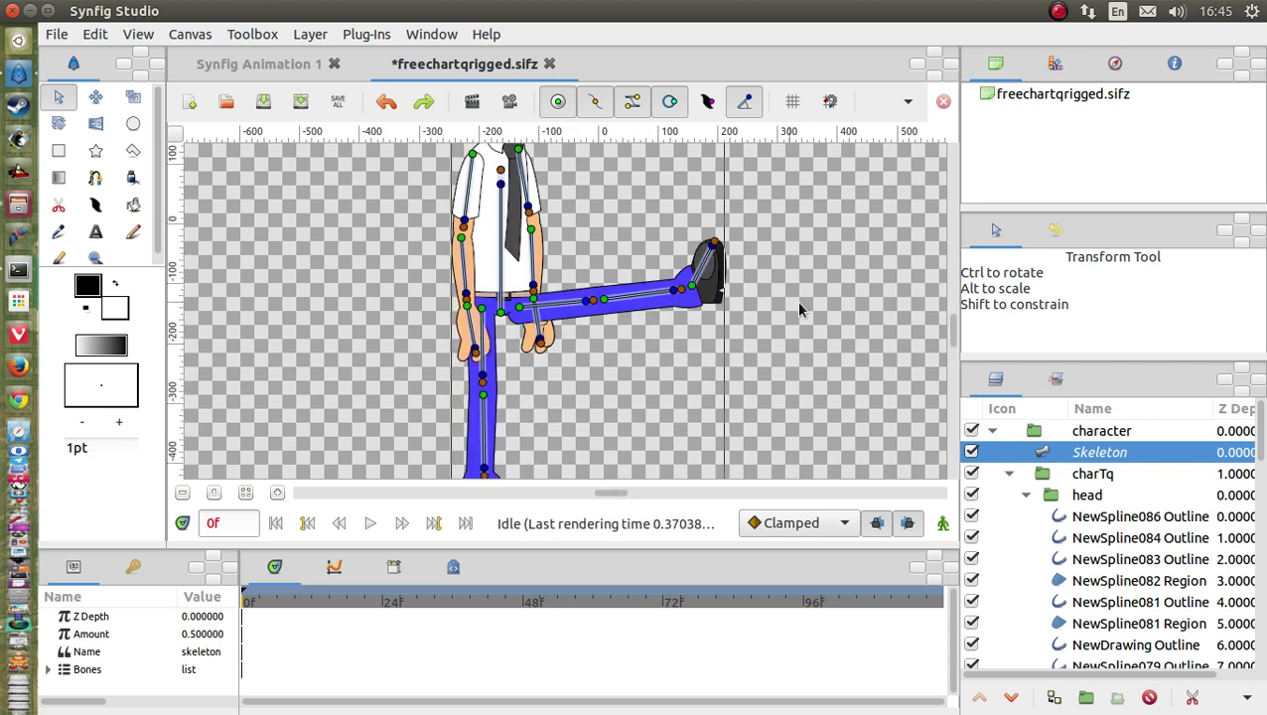
pyautogui.hotkey('ctrl', 'z')
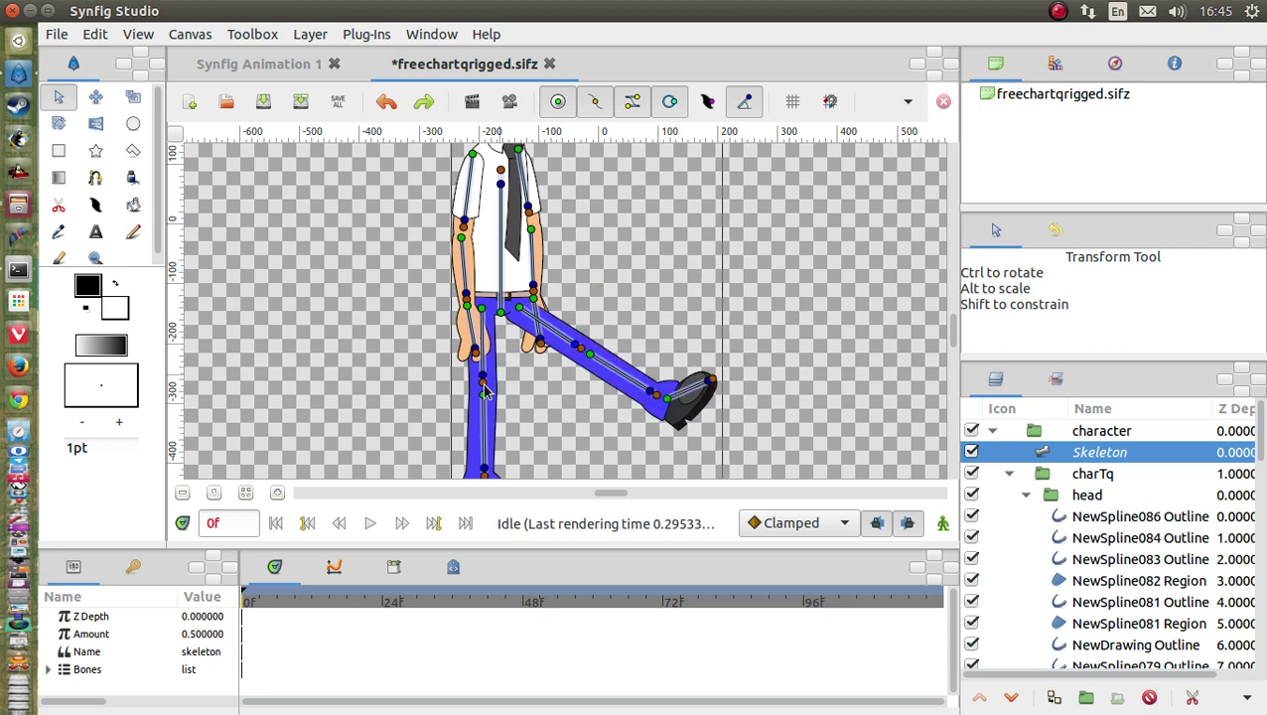
# - Swing the rear leg backward and upward by its thigh bone to form a wide stride
pyautogui.moveTo(481, 378); pyautogui.dragTo(313, 369)
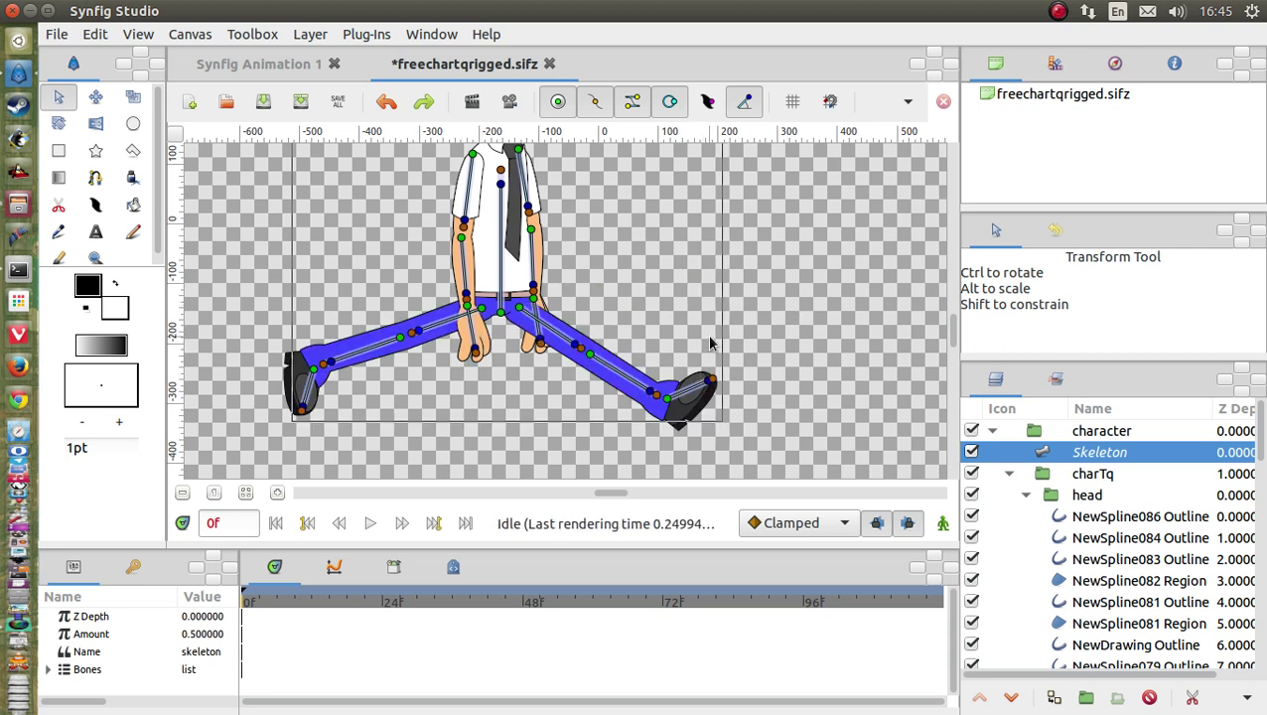
pyautogui.scroll(4, 709, 342)
pyautogui.scroll(-2, 708, 342)
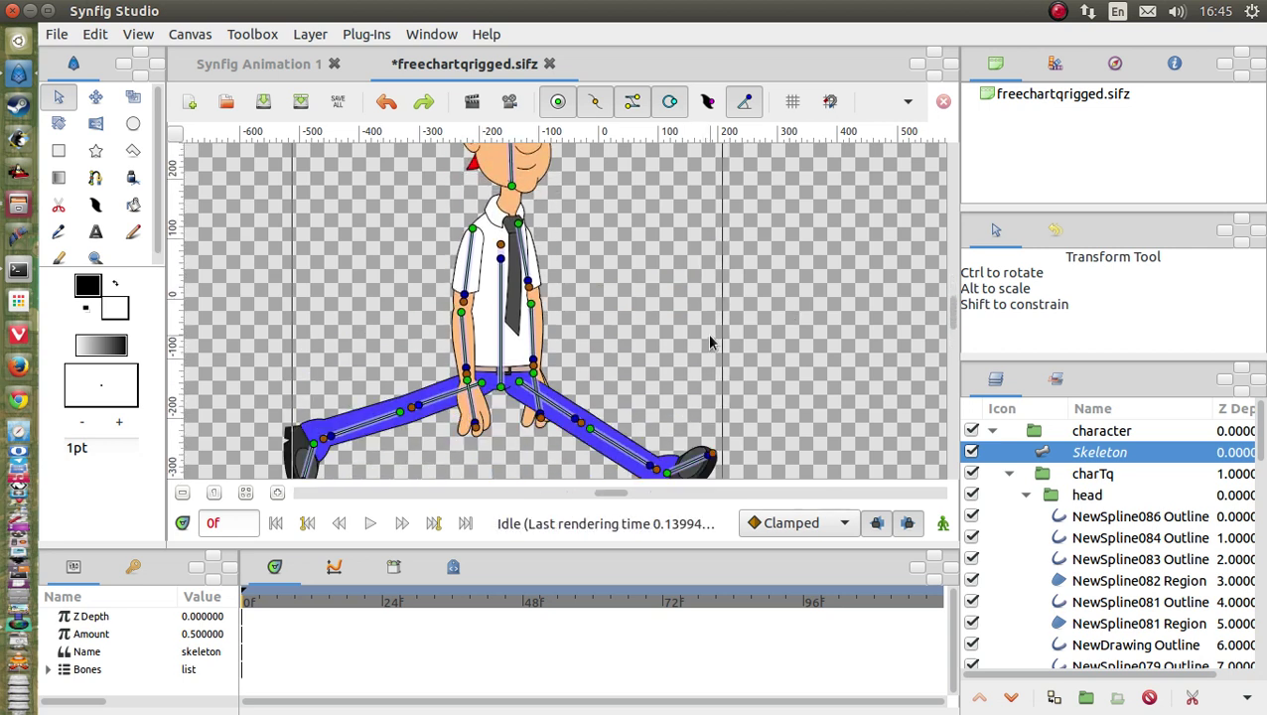
# - Turn on animate editing mode and bring the whole posed figure into view
pyautogui.scroll(-3, 709, 342)
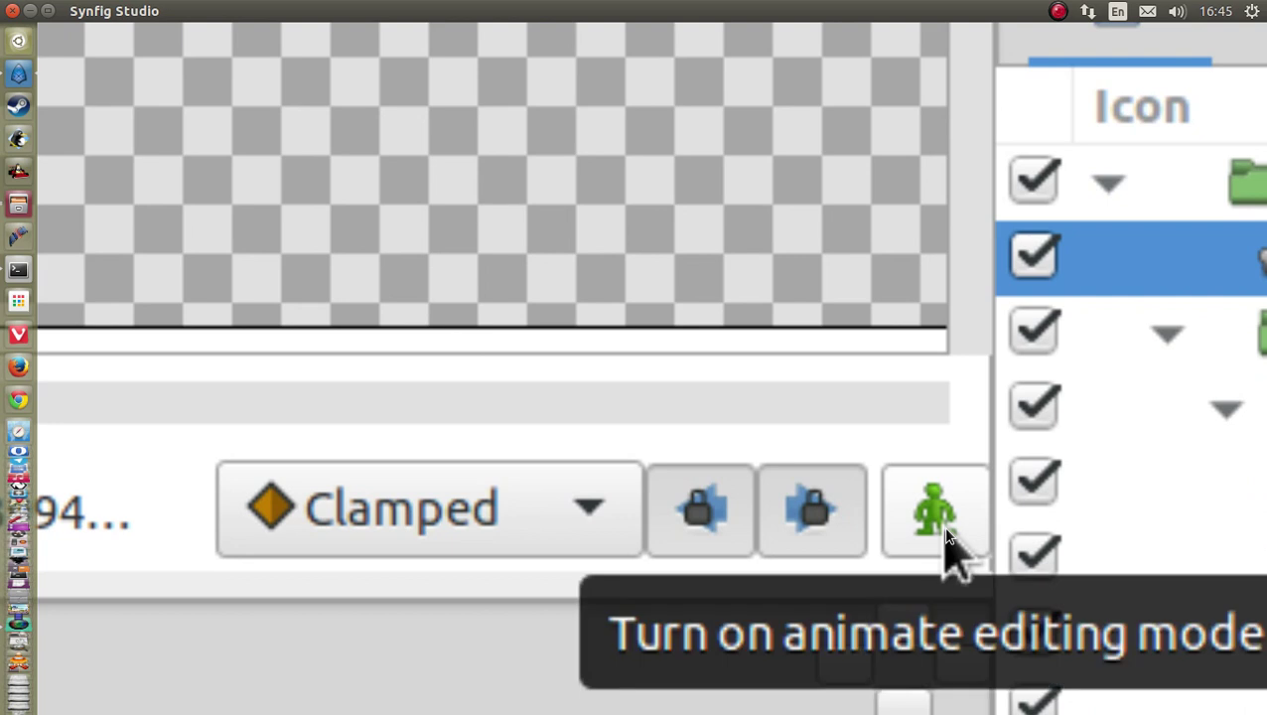
pyautogui.click(943, 526)
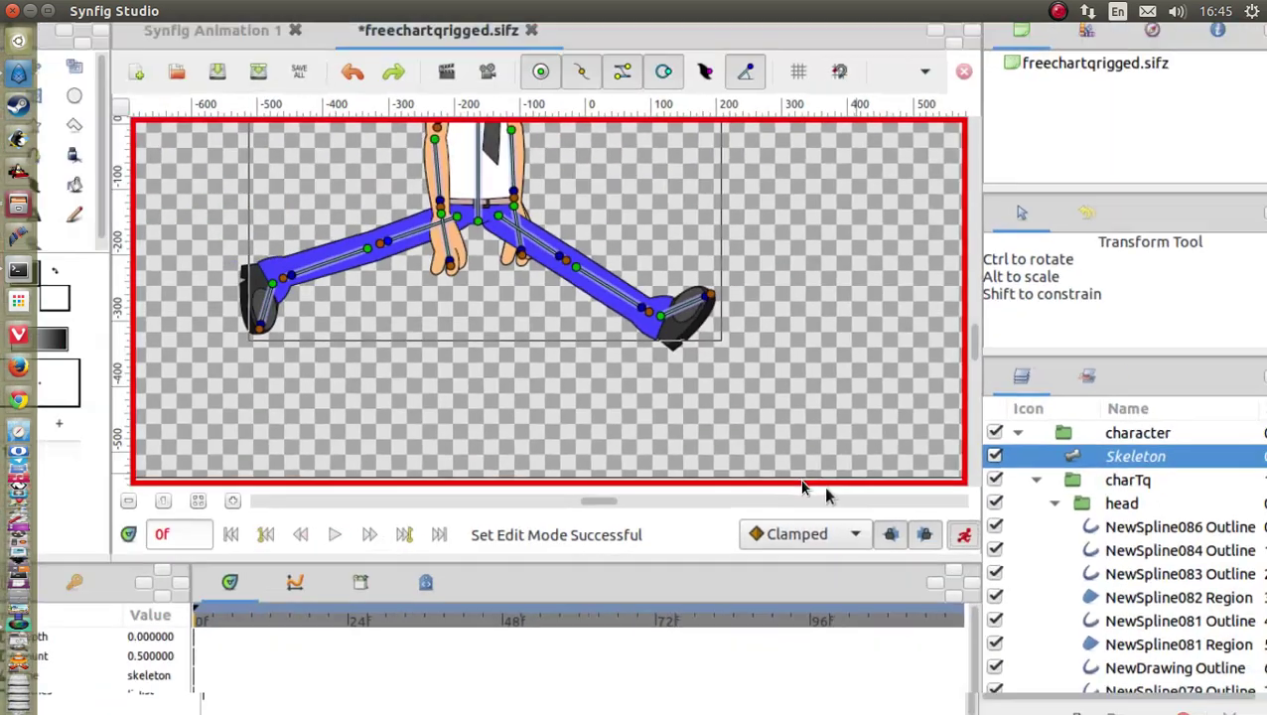
pyautogui.scroll(-4, 475, 395)
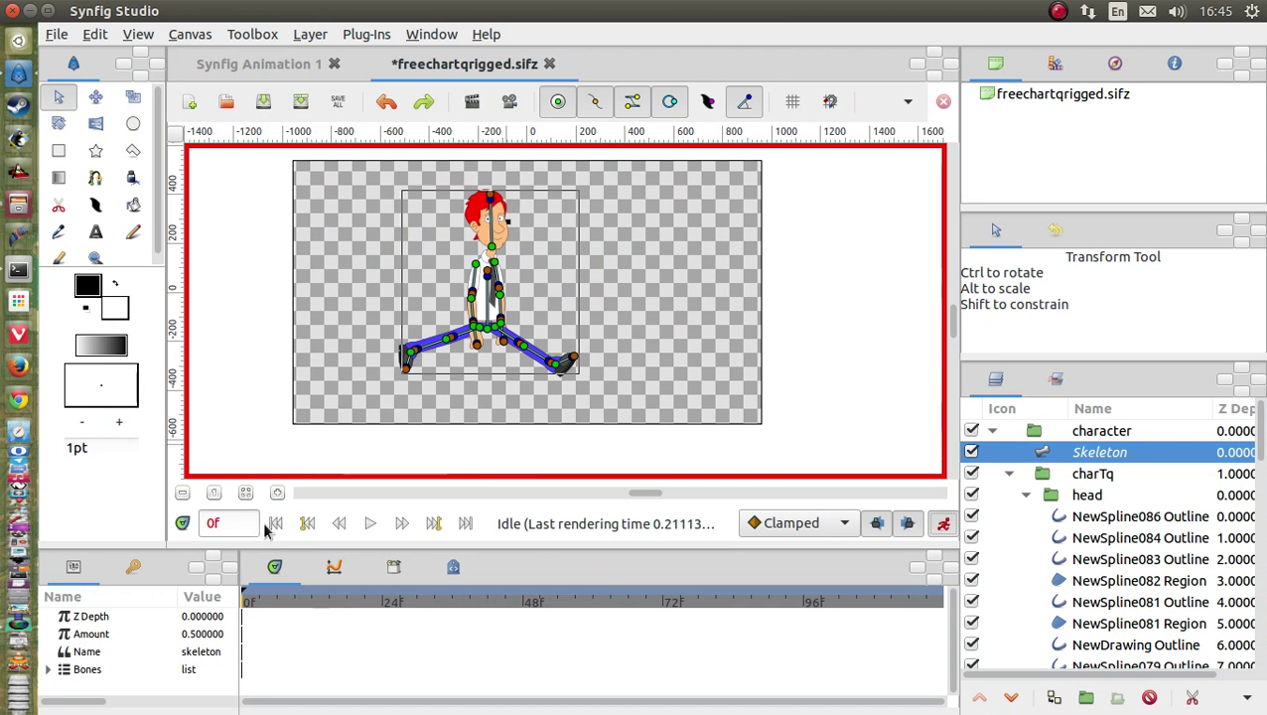
# - Lower the front leg toward the ground with its thigh bone at frame 21, and play the animation from frame 0
pyautogui.click(364, 601)
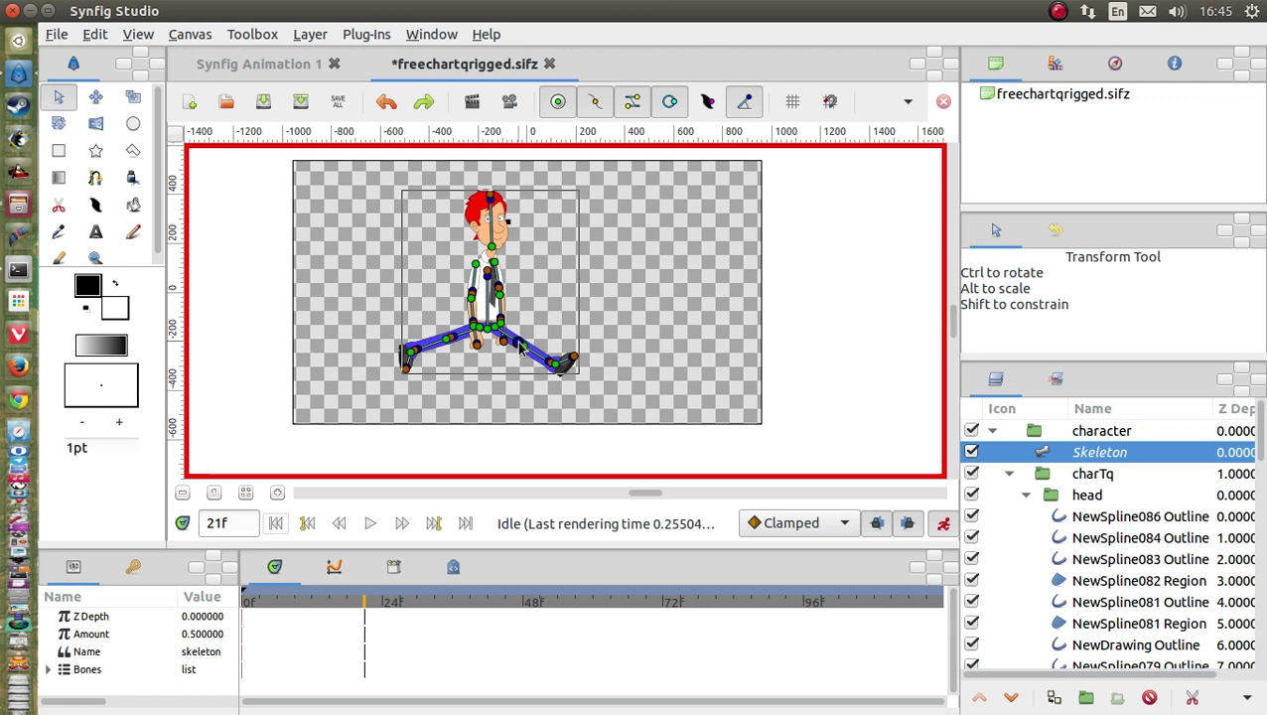
pyautogui.moveTo(517, 344); pyautogui.dragTo(505, 366)
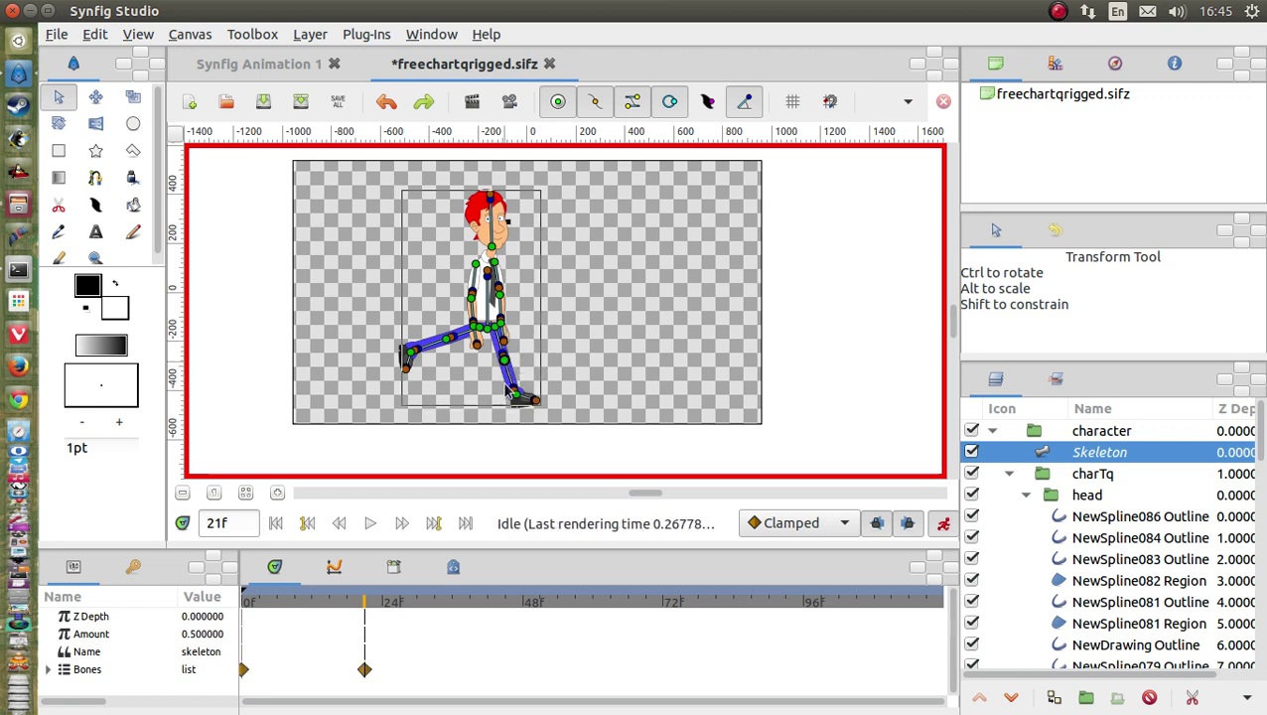
pyautogui.click(309, 526)
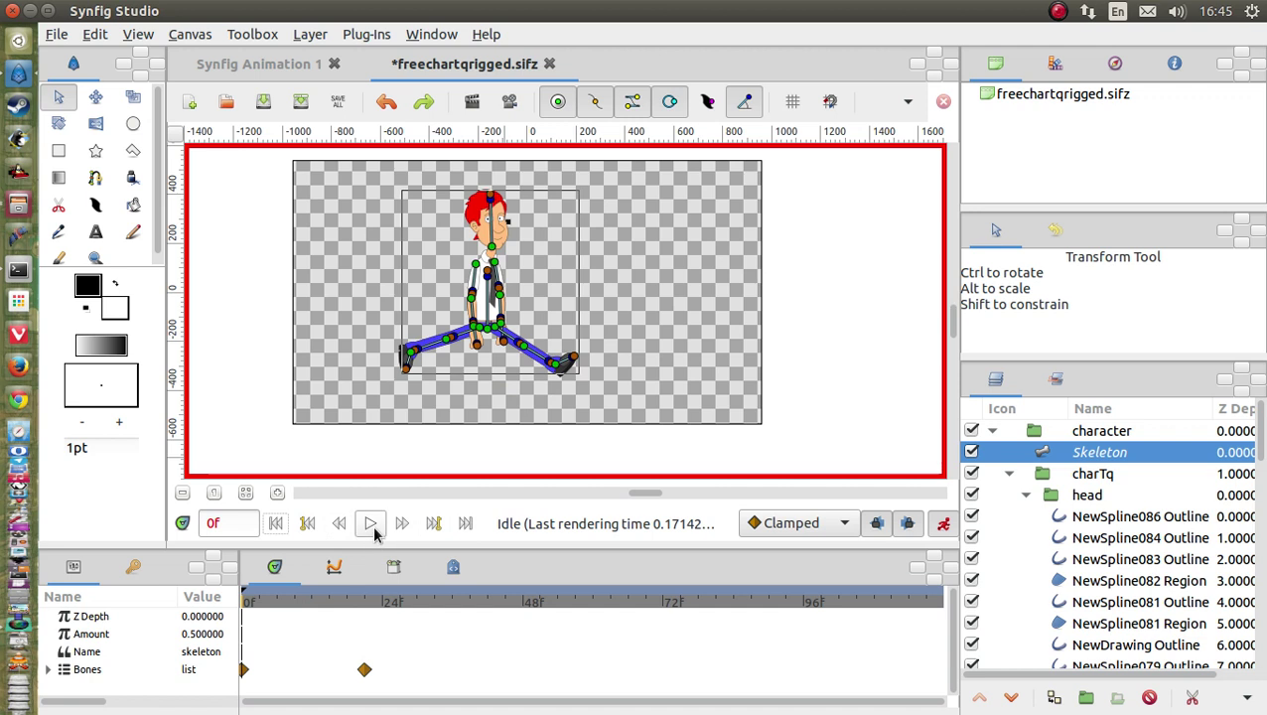
pyautogui.click(370, 525)
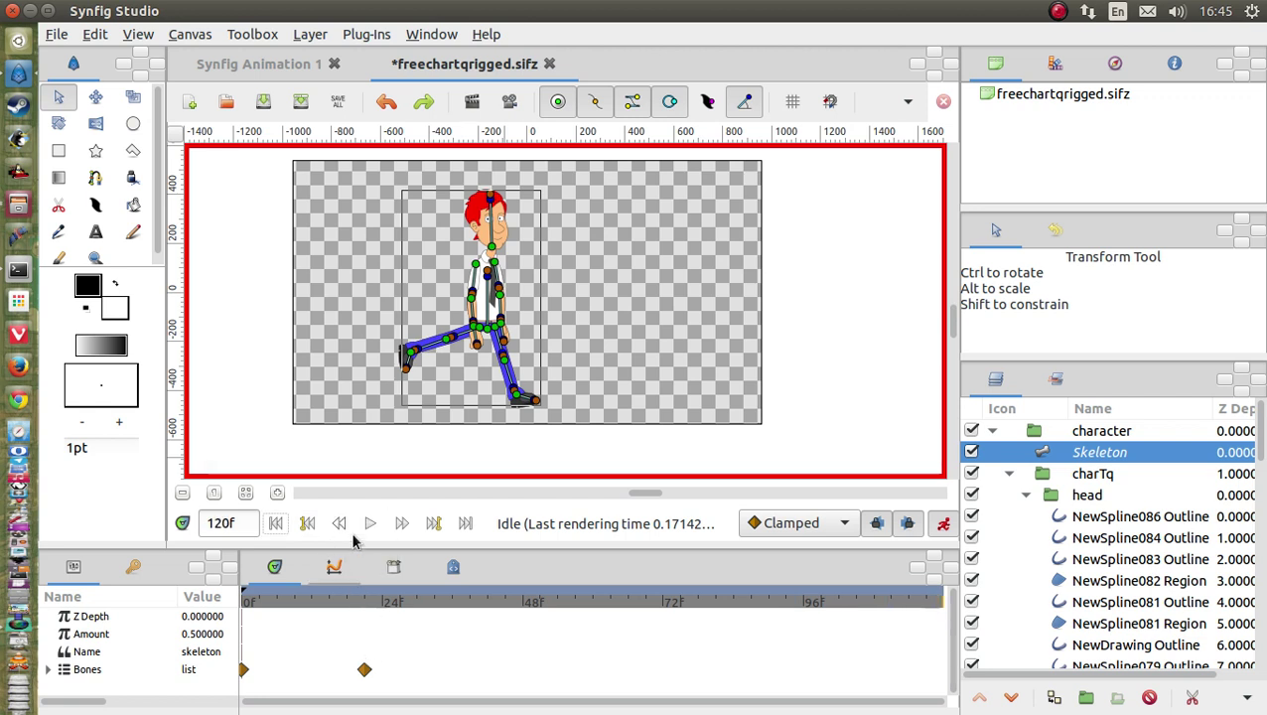
# - Bring the rear leg down beneath the body with its thigh bone at frame 21, and preview the animation from frame 0
pyautogui.click(361, 604)
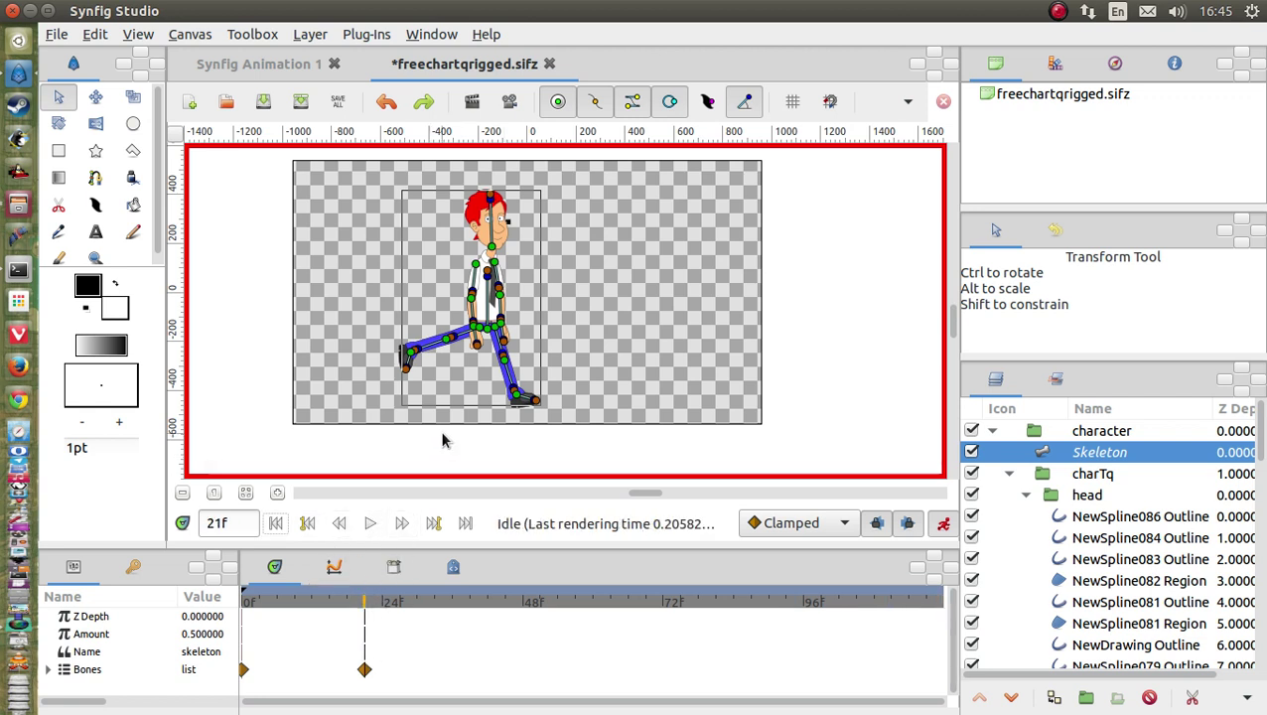
pyautogui.moveTo(458, 340); pyautogui.dragTo(474, 368)
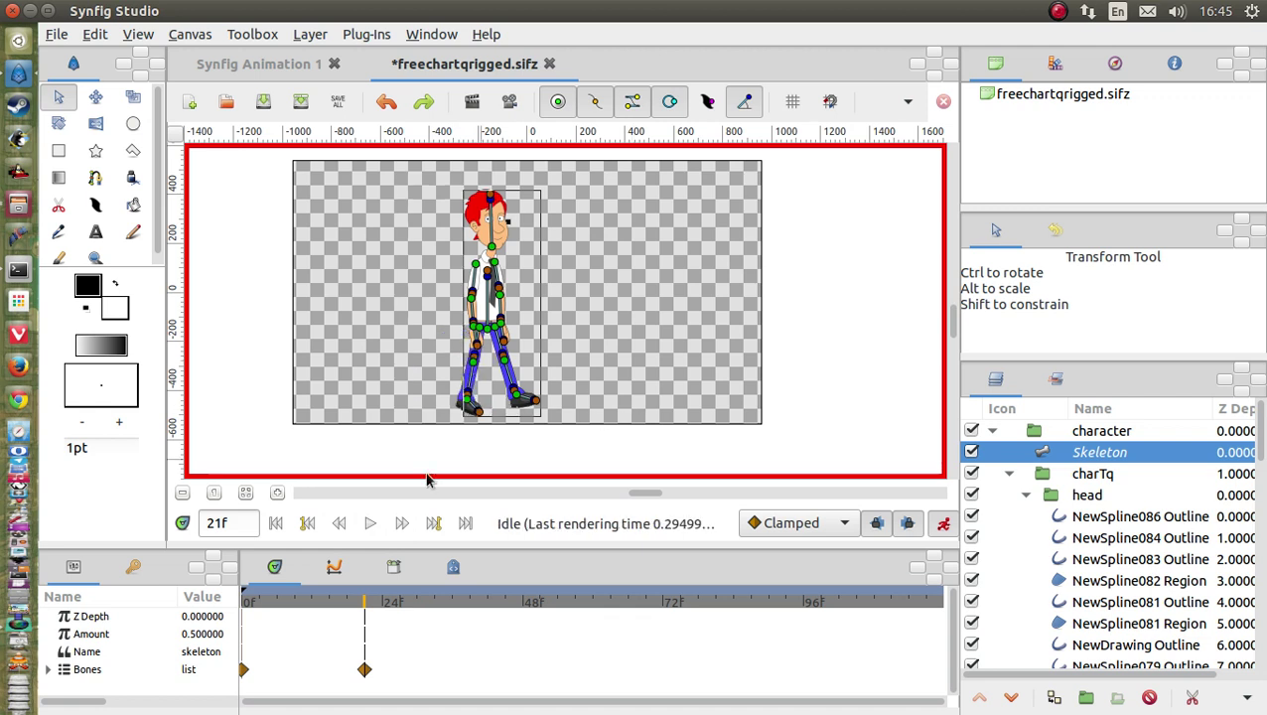
pyautogui.click(307, 524)
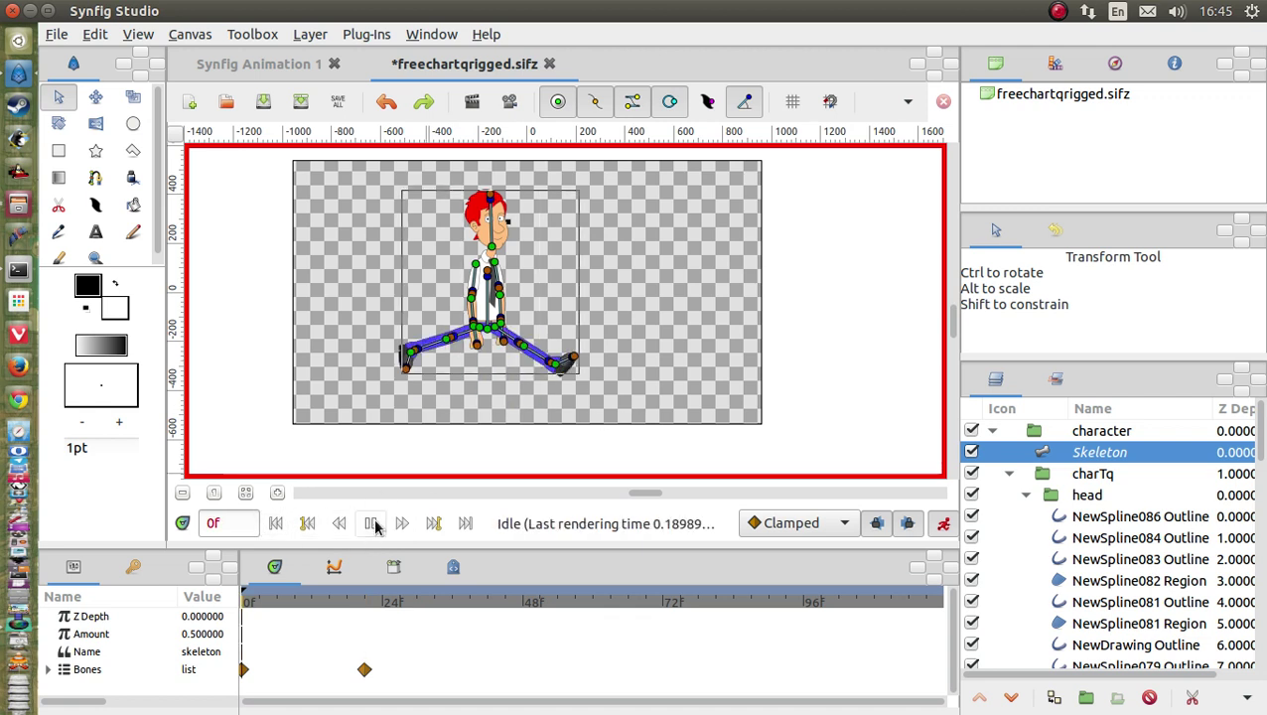
pyautogui.click(371, 523)
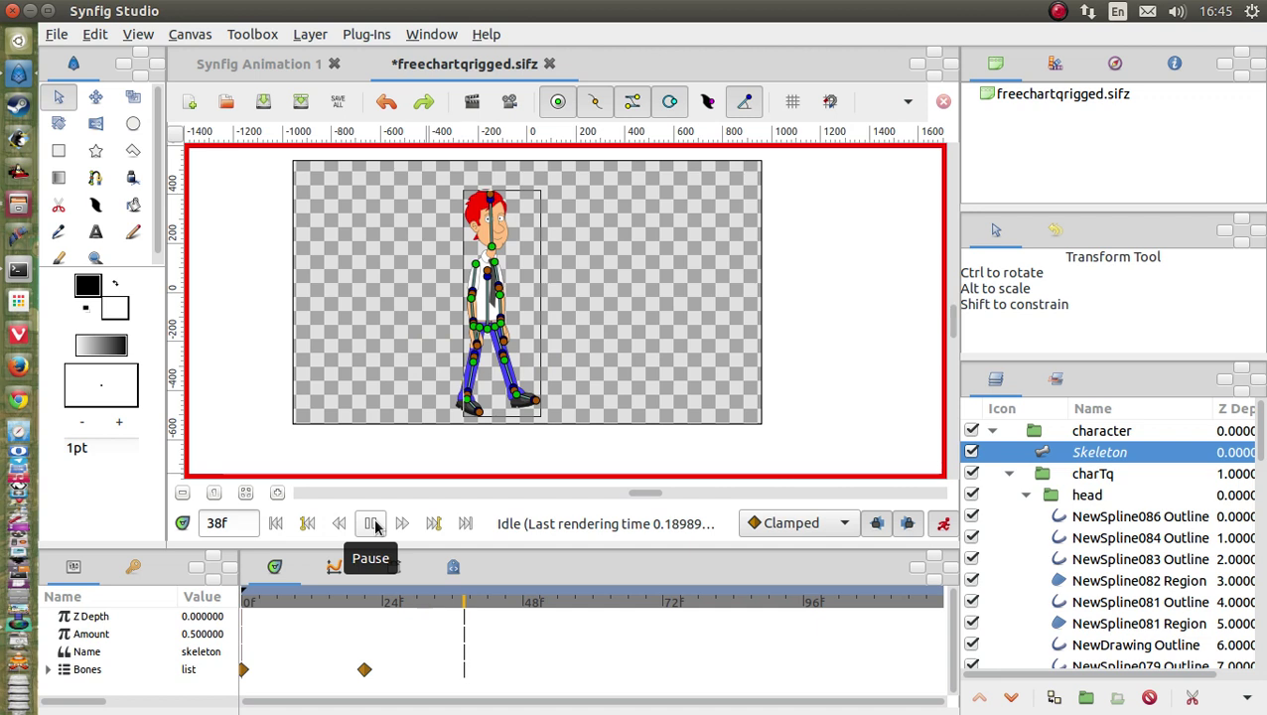
pyautogui.click(374, 523)
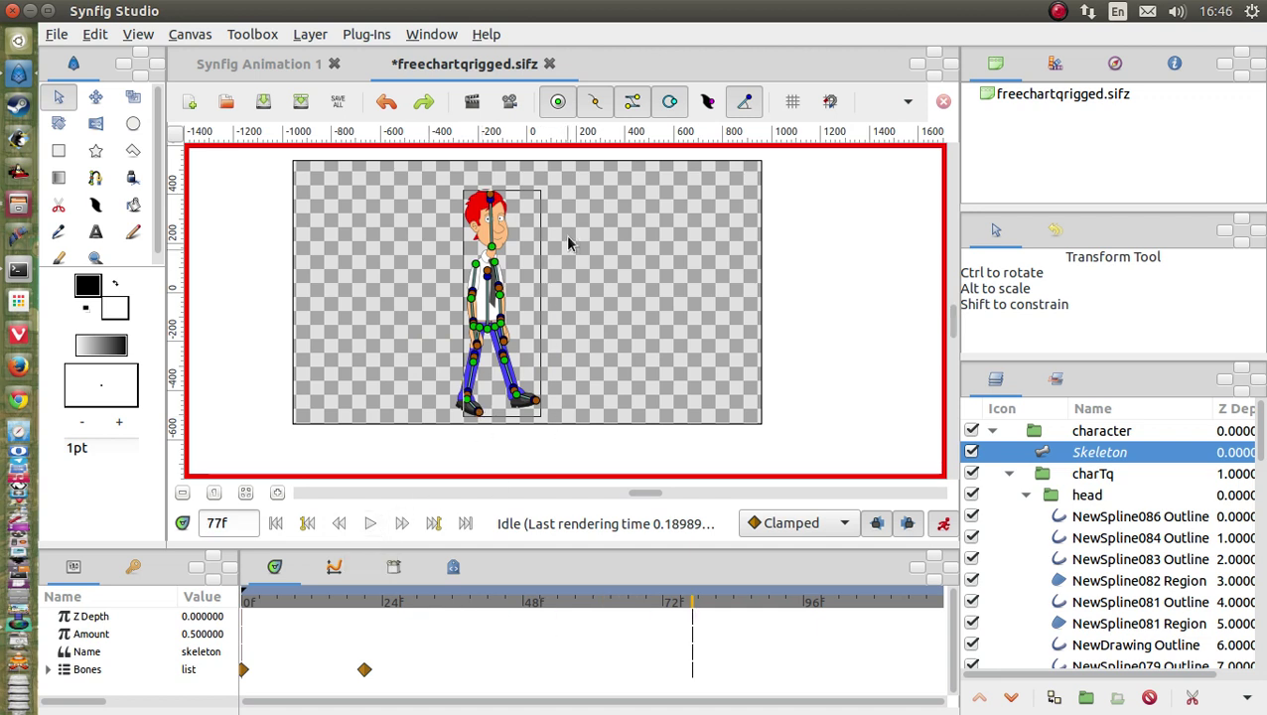
# - Enlarge the character's nose by pulling its curve's tangent and tip vertex outward at frame 77
pyautogui.keyDown('ctrl'); pyautogui.scroll(3, 568, 239); pyautogui.keyUp('ctrl')
pyautogui.click(434, 253)
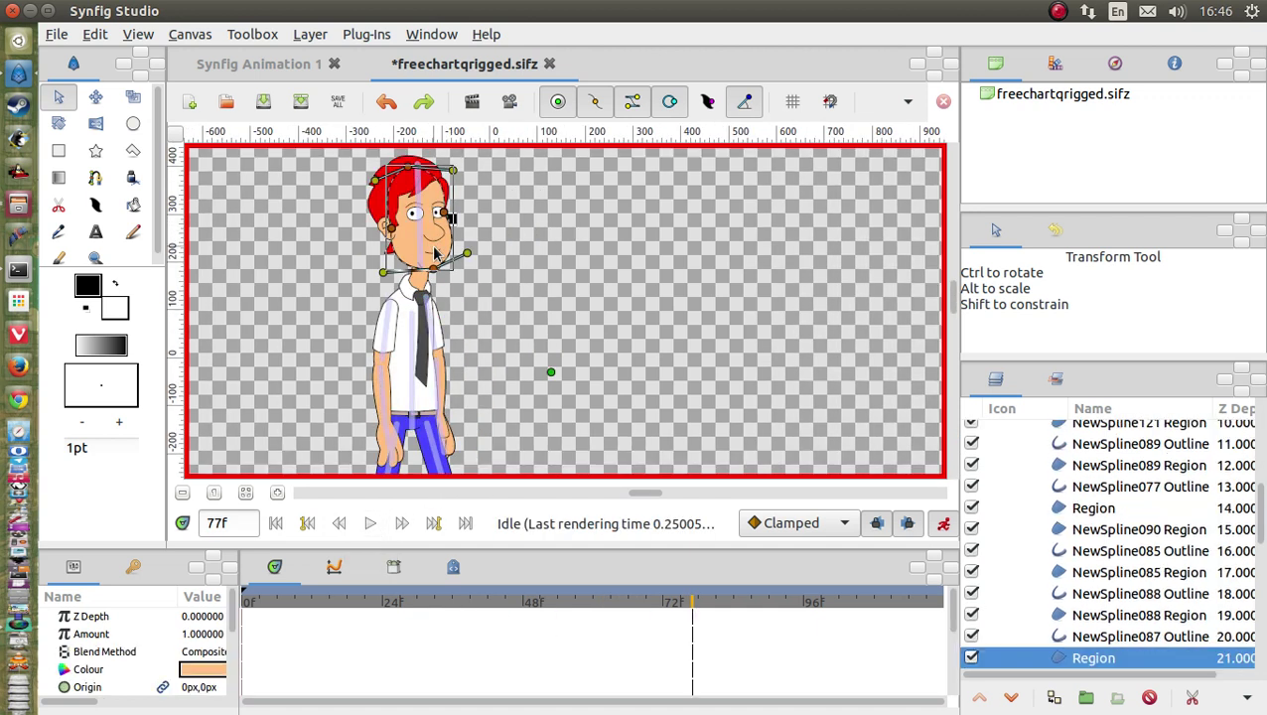
pyautogui.scroll(5, 1041, 474)
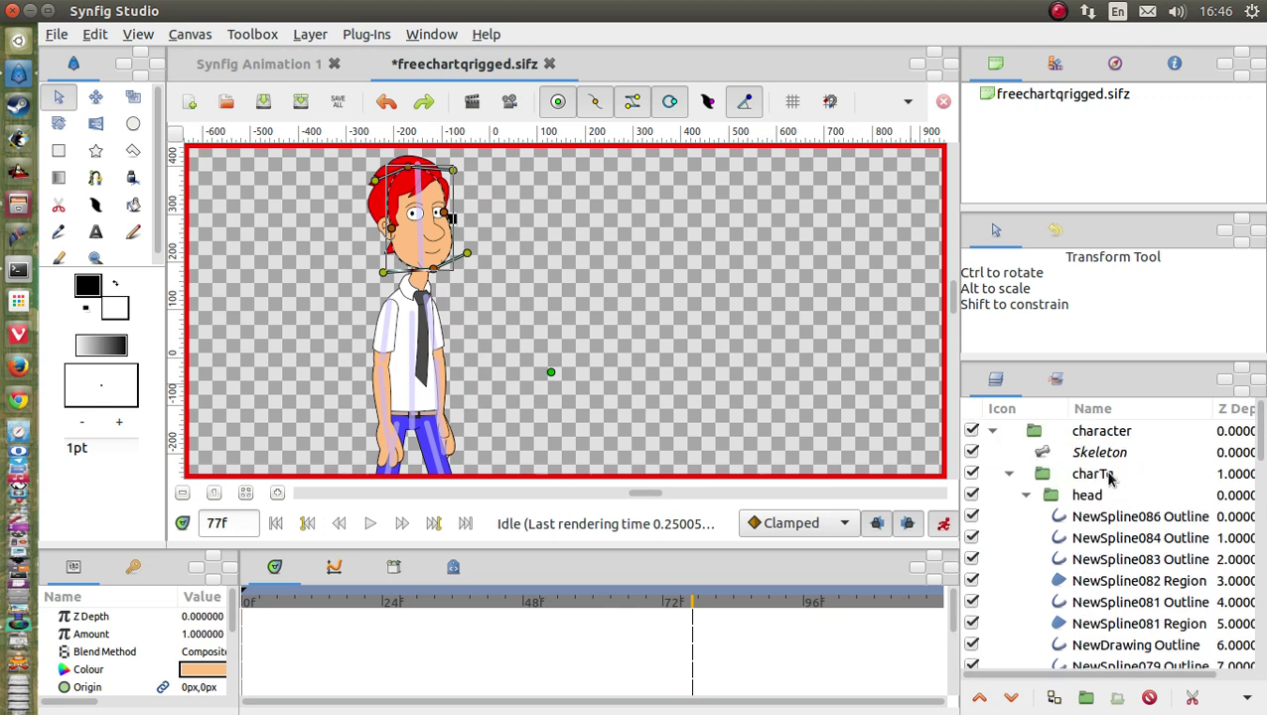
pyautogui.click(1128, 496)
pyautogui.scroll(4, 410, 204)
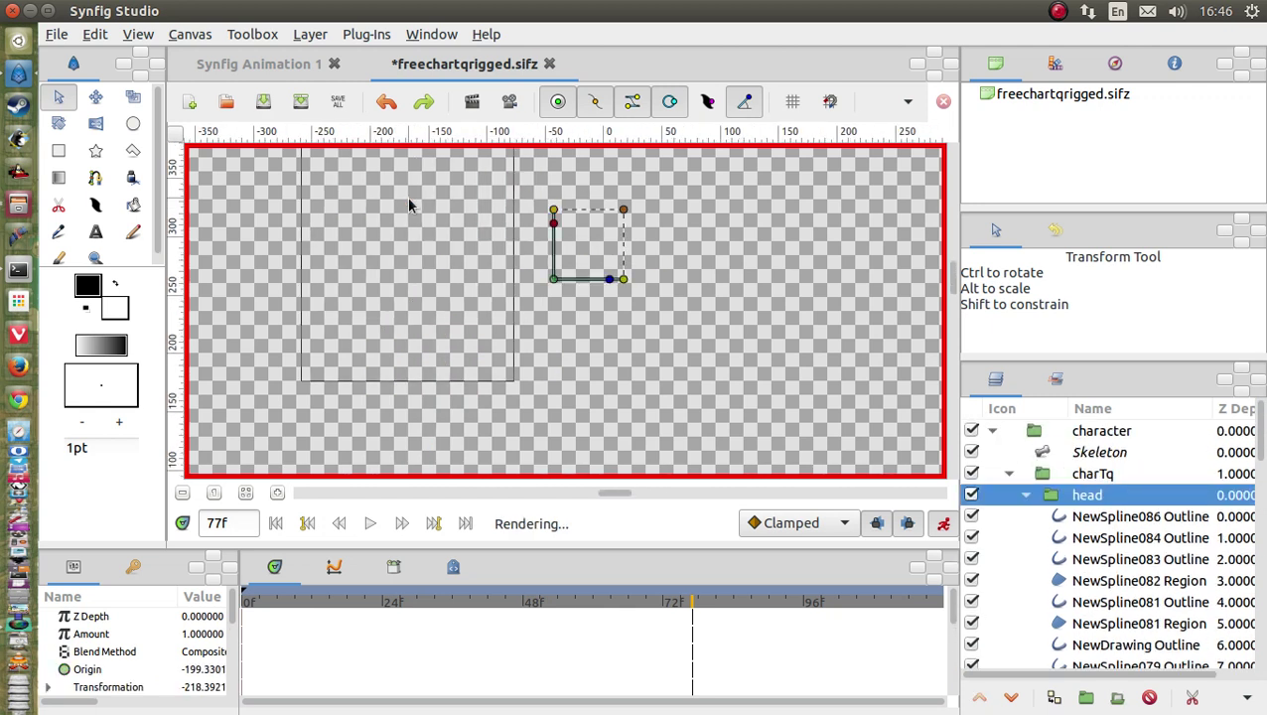
pyautogui.scroll(1, 472, 400)
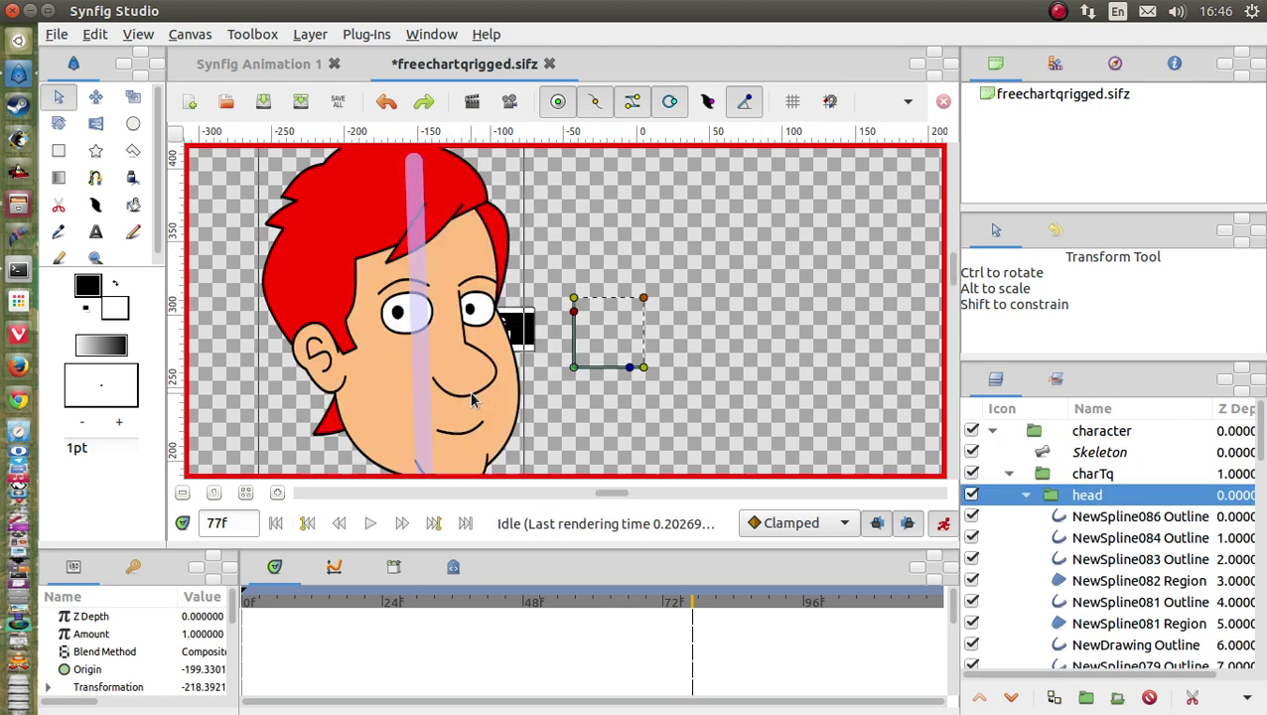
pyautogui.click(483, 337)
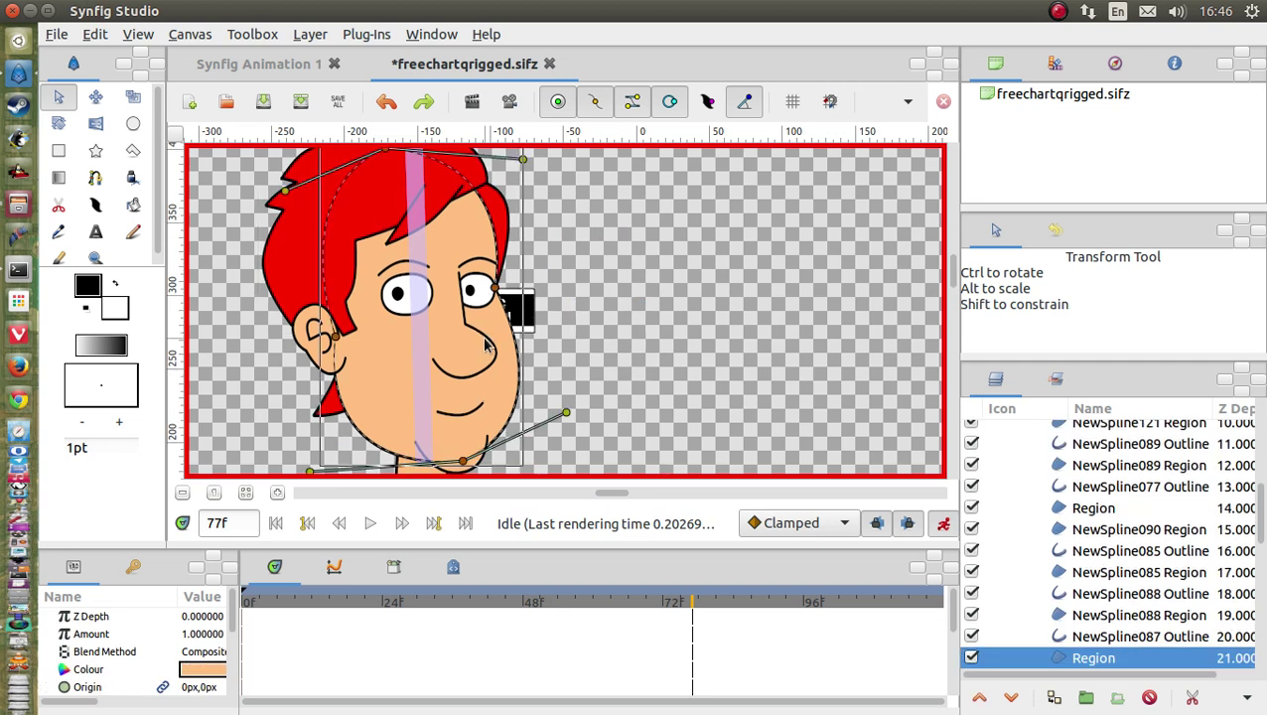
pyautogui.click(485, 343)
pyautogui.moveTo(488, 372); pyautogui.dragTo(565, 325)
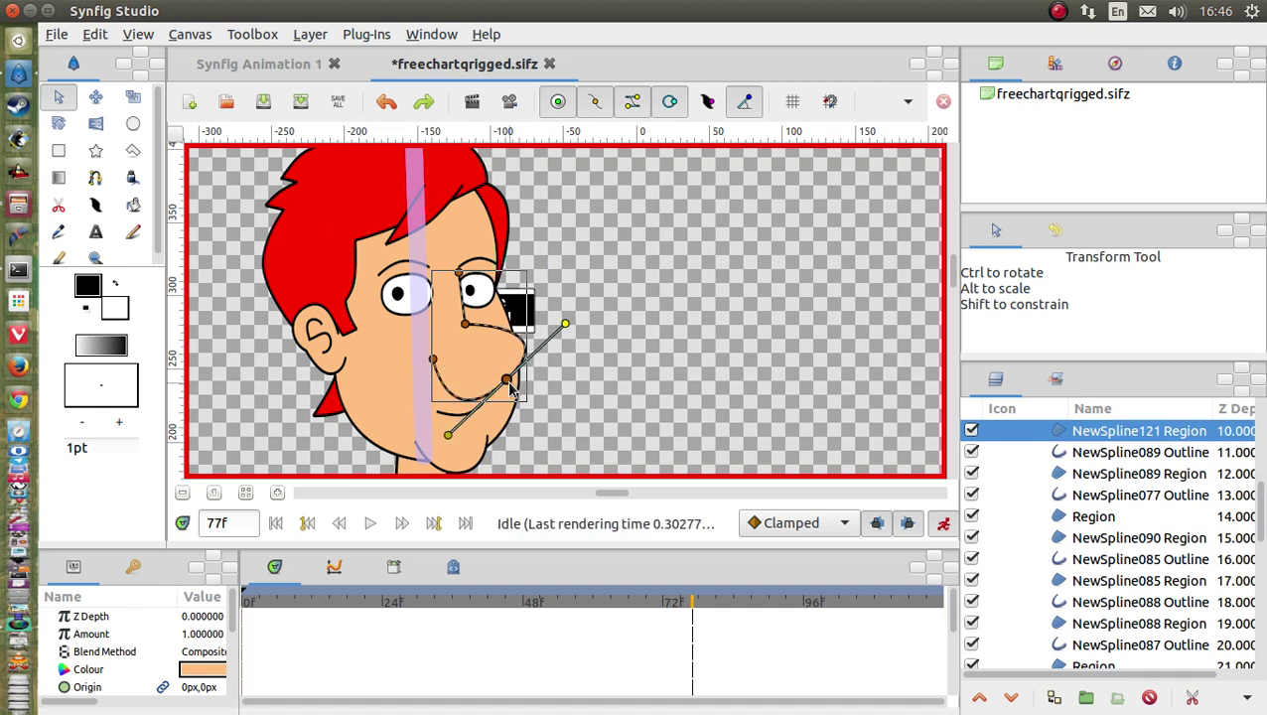
pyautogui.moveTo(508, 382); pyautogui.dragTo(526, 375)
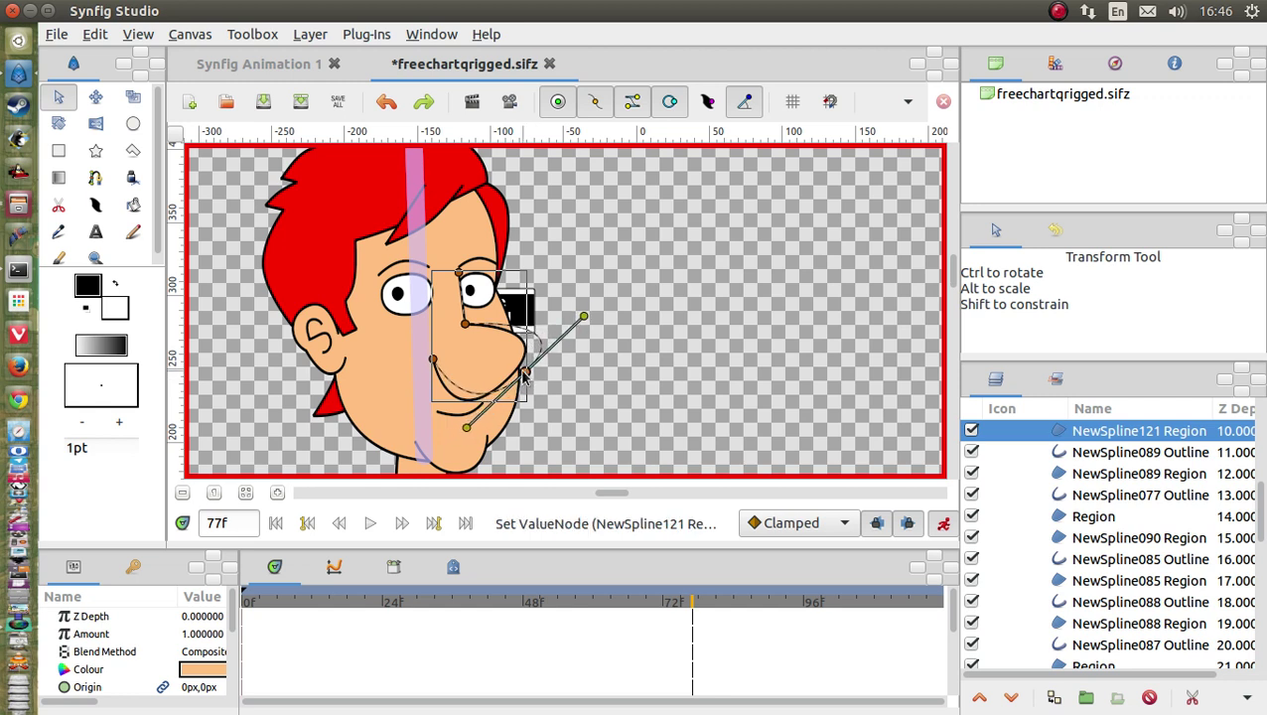
pyautogui.click(607, 373)
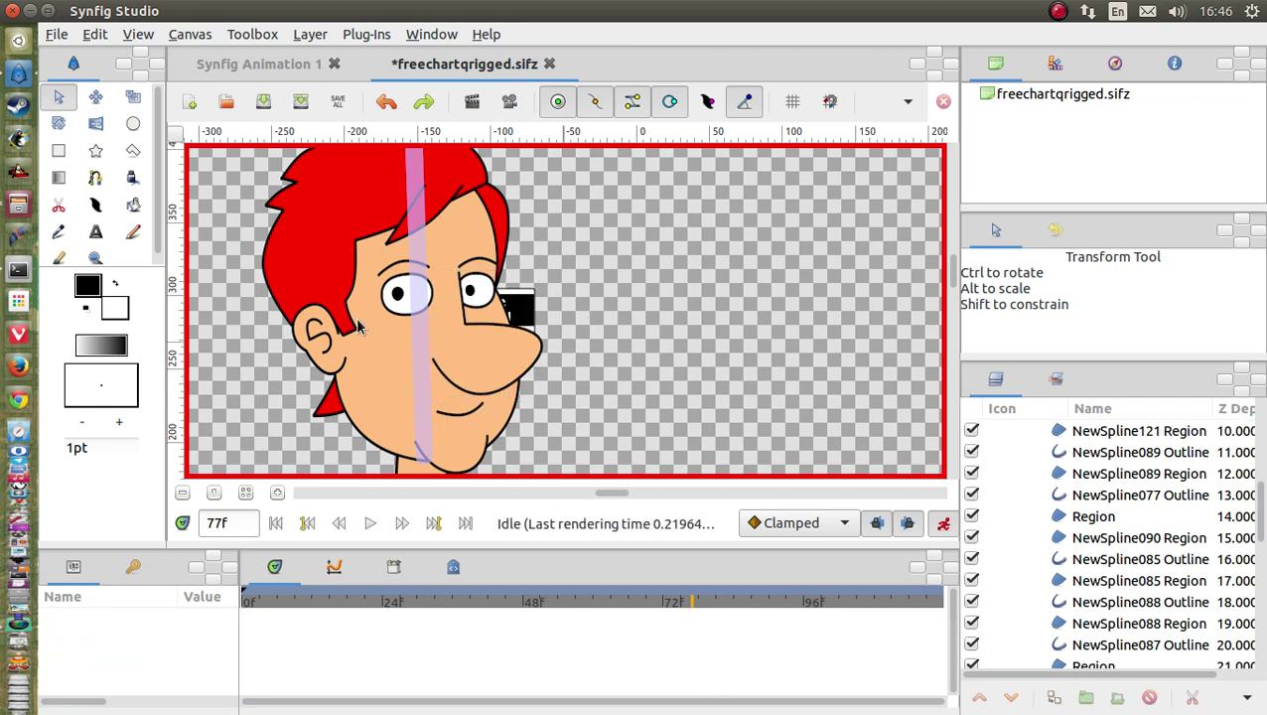
# - Adjust the curve of the line inside the ear with its tangent handle
pyautogui.click(398, 296)
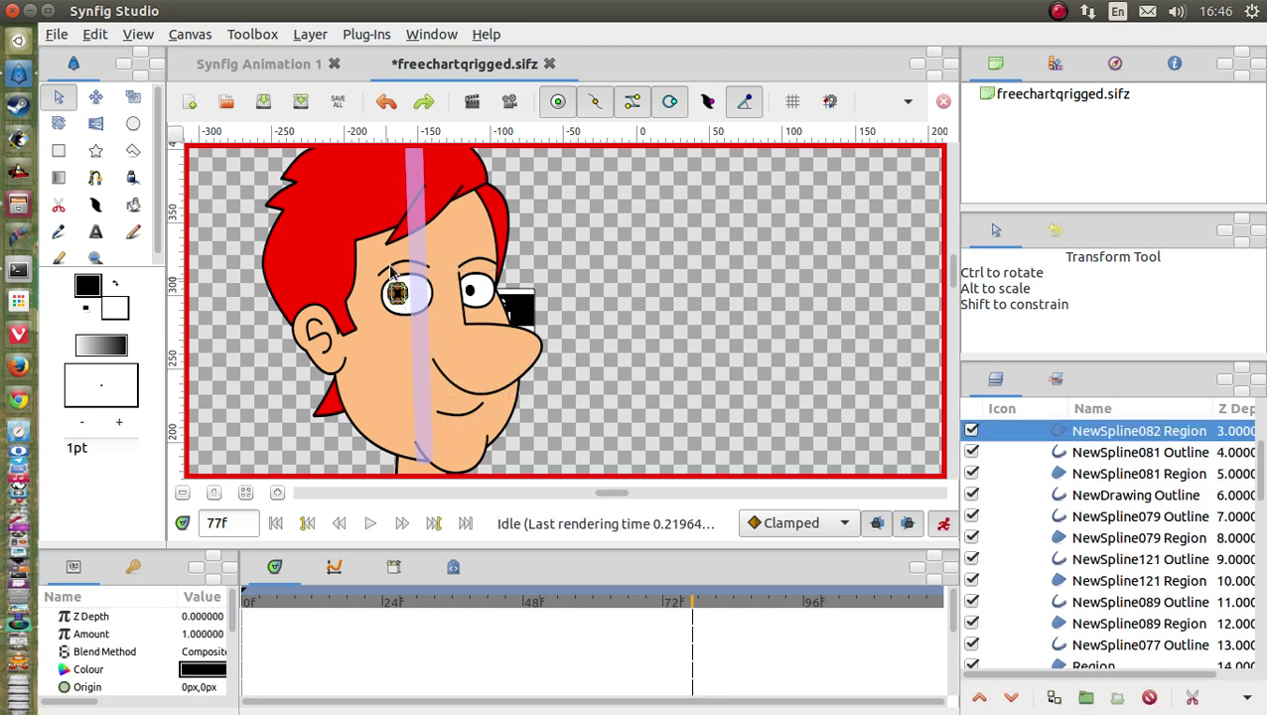
pyautogui.scroll(2, 390, 270)
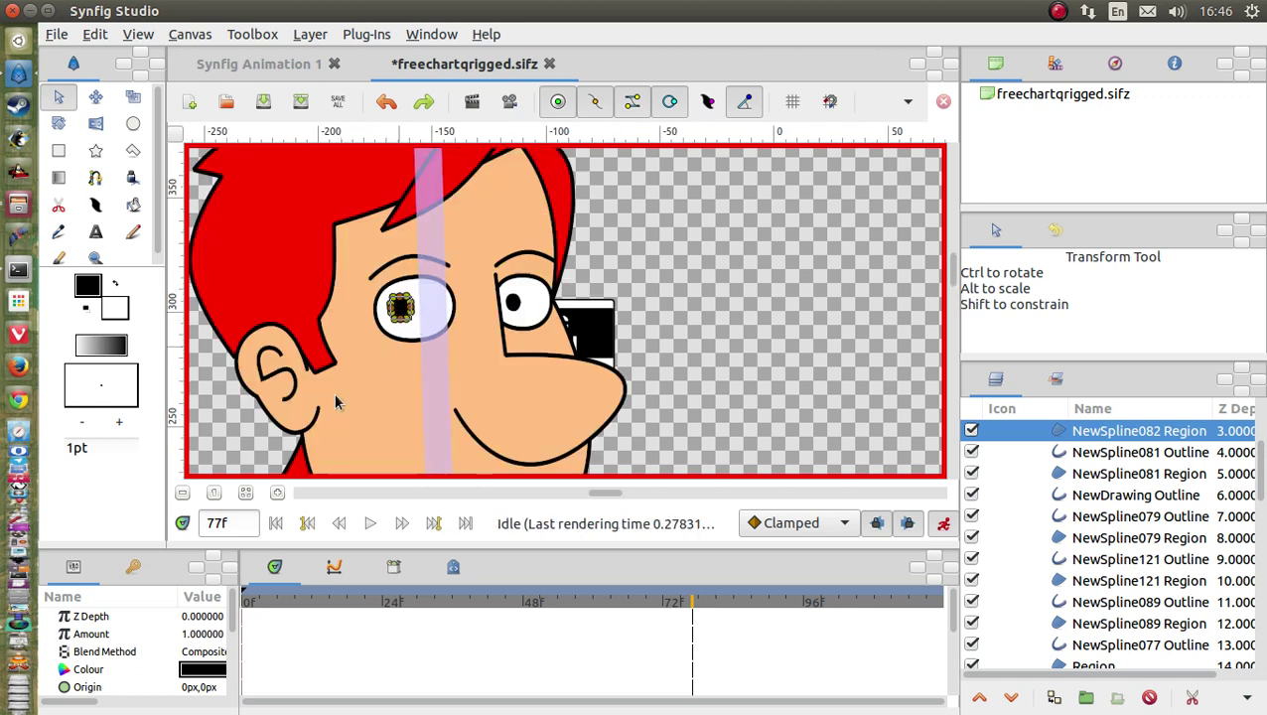
pyautogui.click(290, 395)
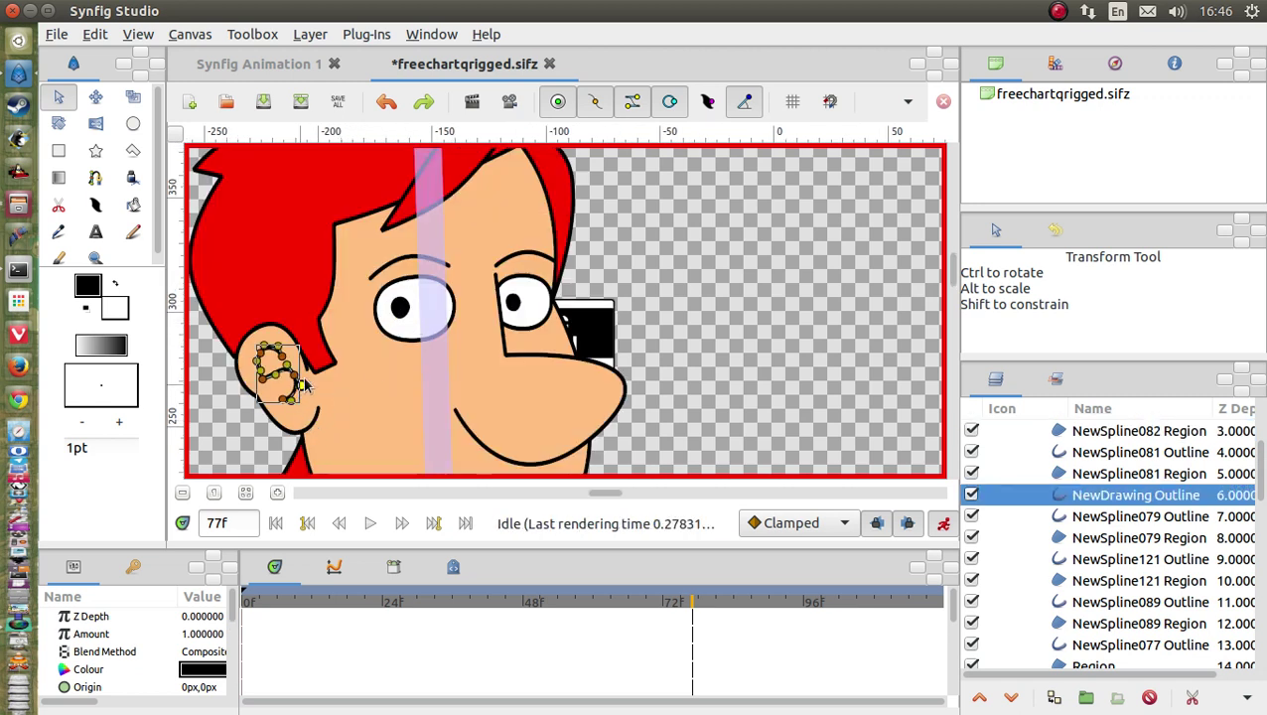
pyautogui.moveTo(303, 384); pyautogui.dragTo(306, 379)
# - Reshape both eyebrows, arching the one over the near eye higher and bending the inner end of the far one
pyautogui.click(378, 272)
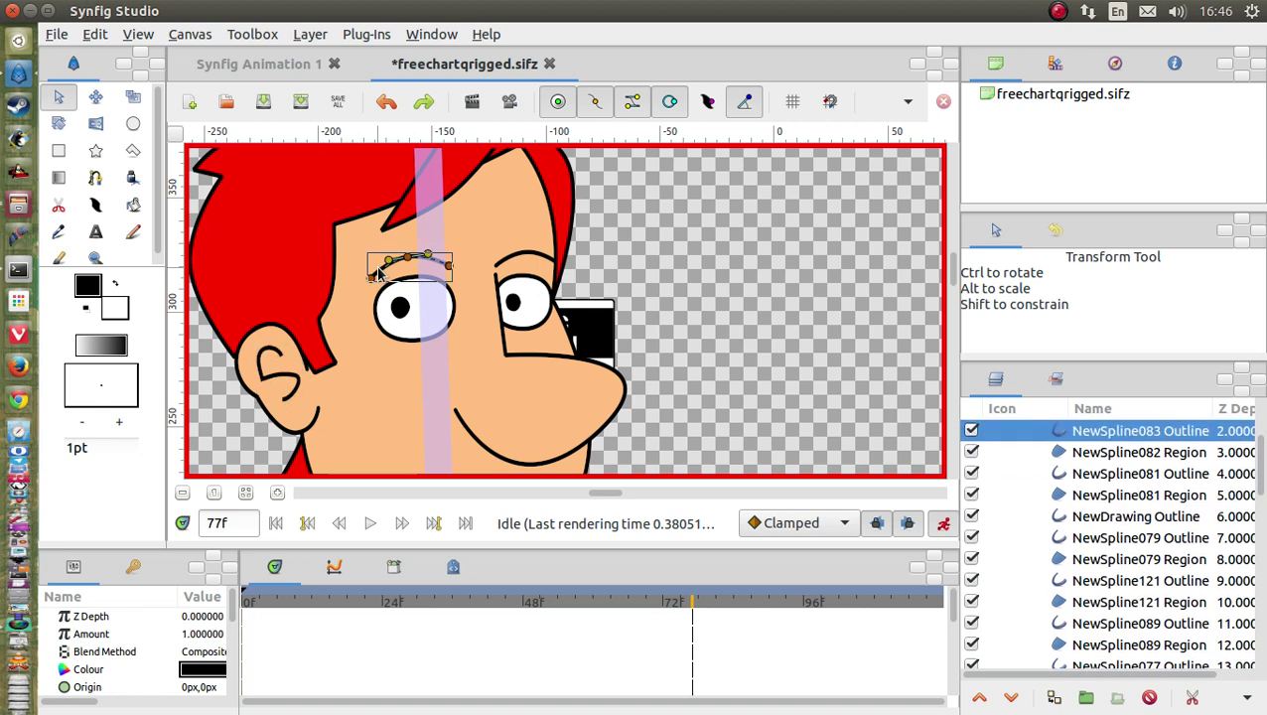
pyautogui.moveTo(430, 259); pyautogui.dragTo(432, 228)
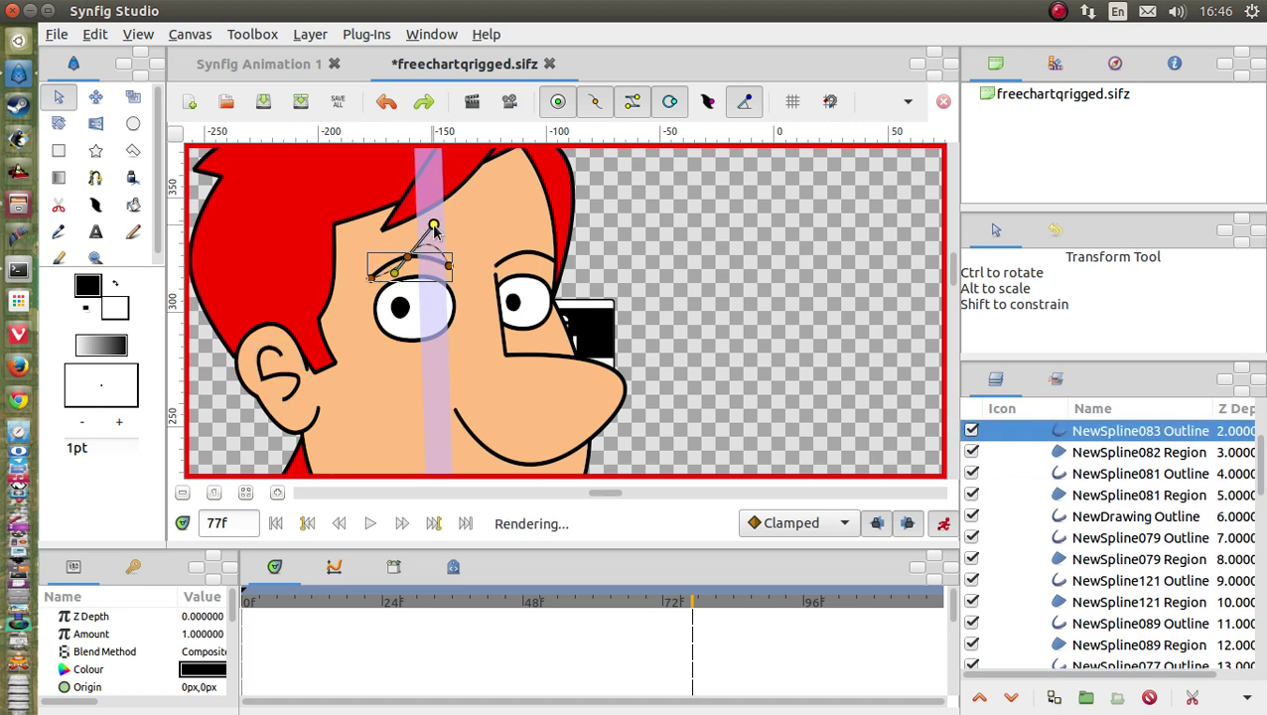
pyautogui.hotkey('ctrl', 'v')
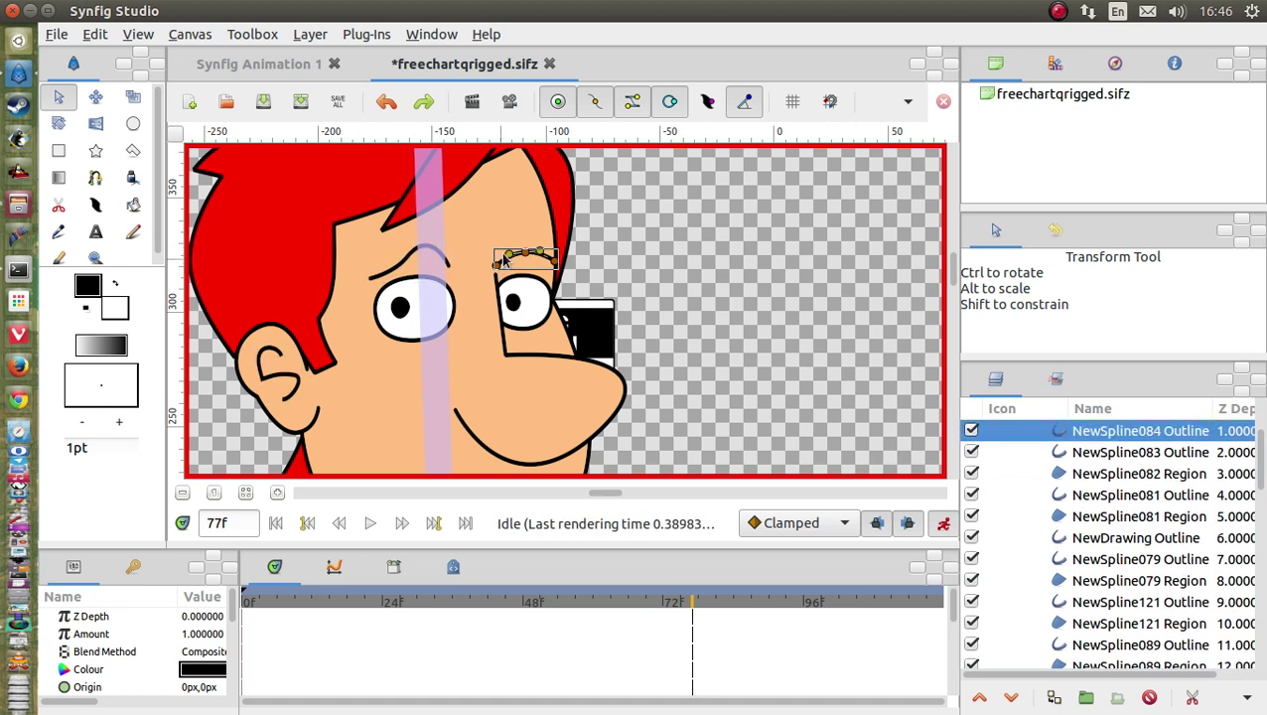
pyautogui.moveTo(496, 260); pyautogui.dragTo(486, 245)
pyautogui.click(633, 242)
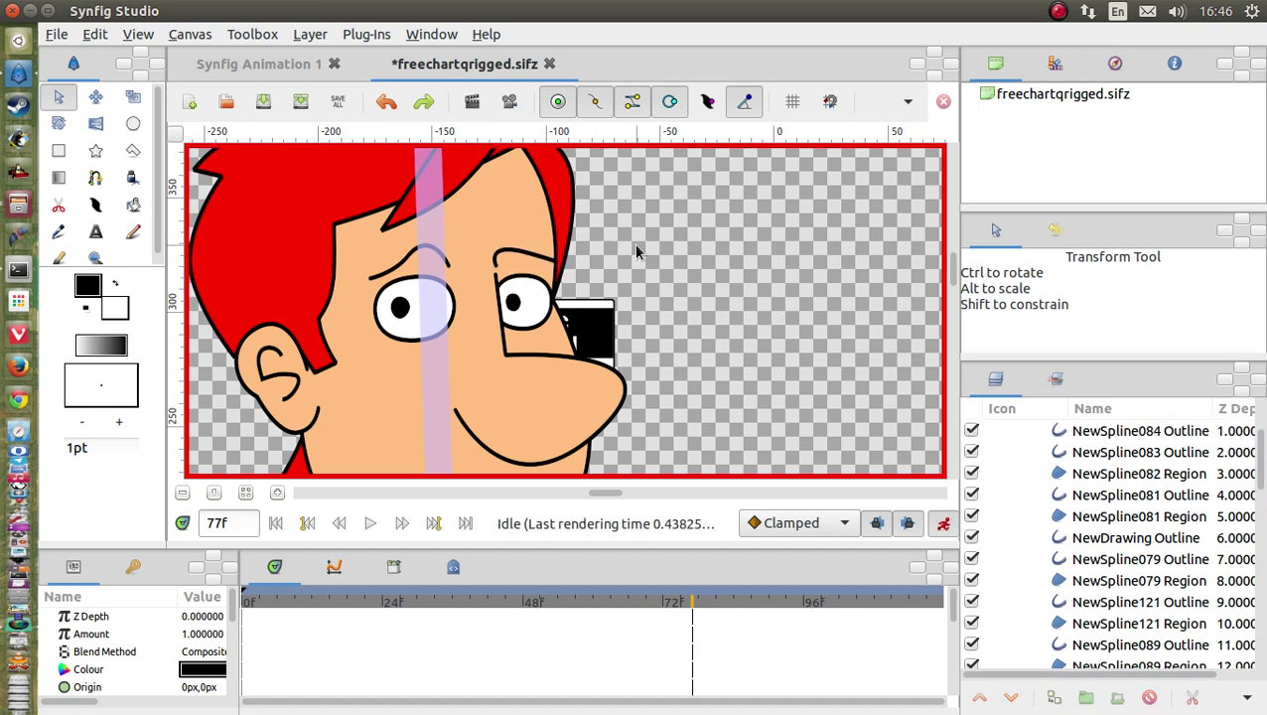
# - Raise both arms outward to the sides with the Skeleton layer's arm bones at frame 45, and play the animation from frame 0
pyautogui.scroll(-2, 635, 283)
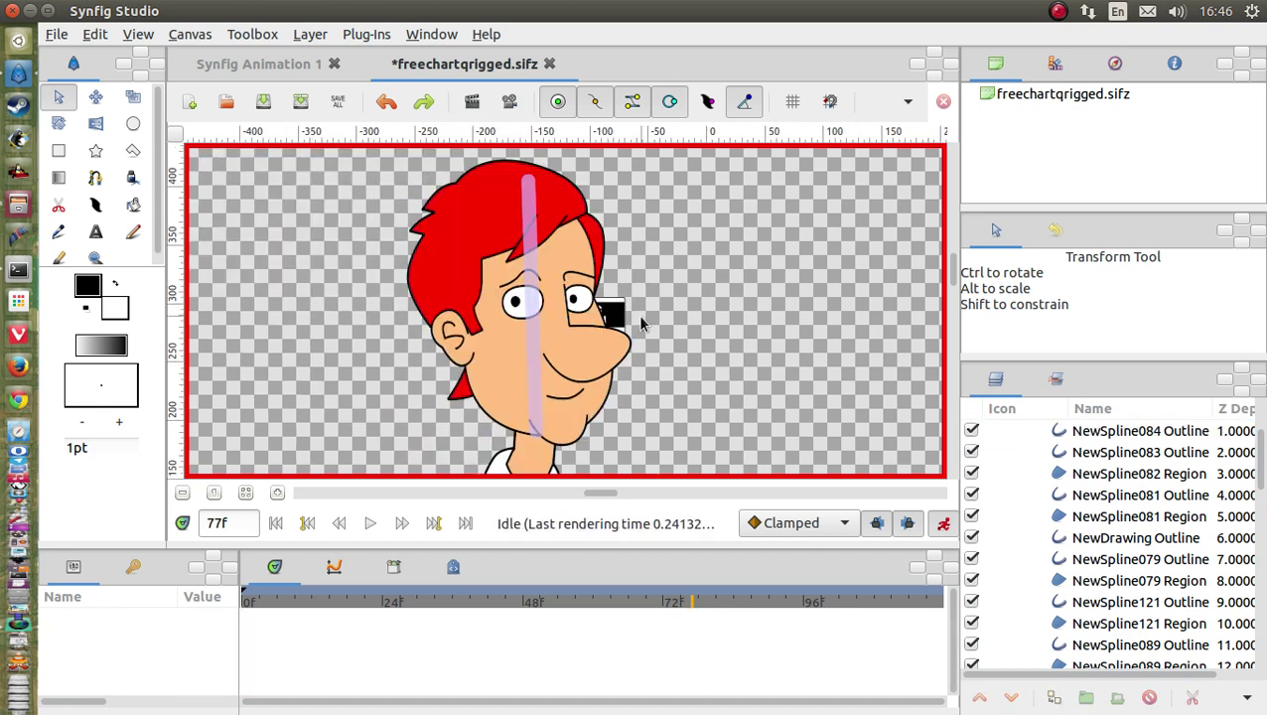
pyautogui.scroll(-4, 640, 382)
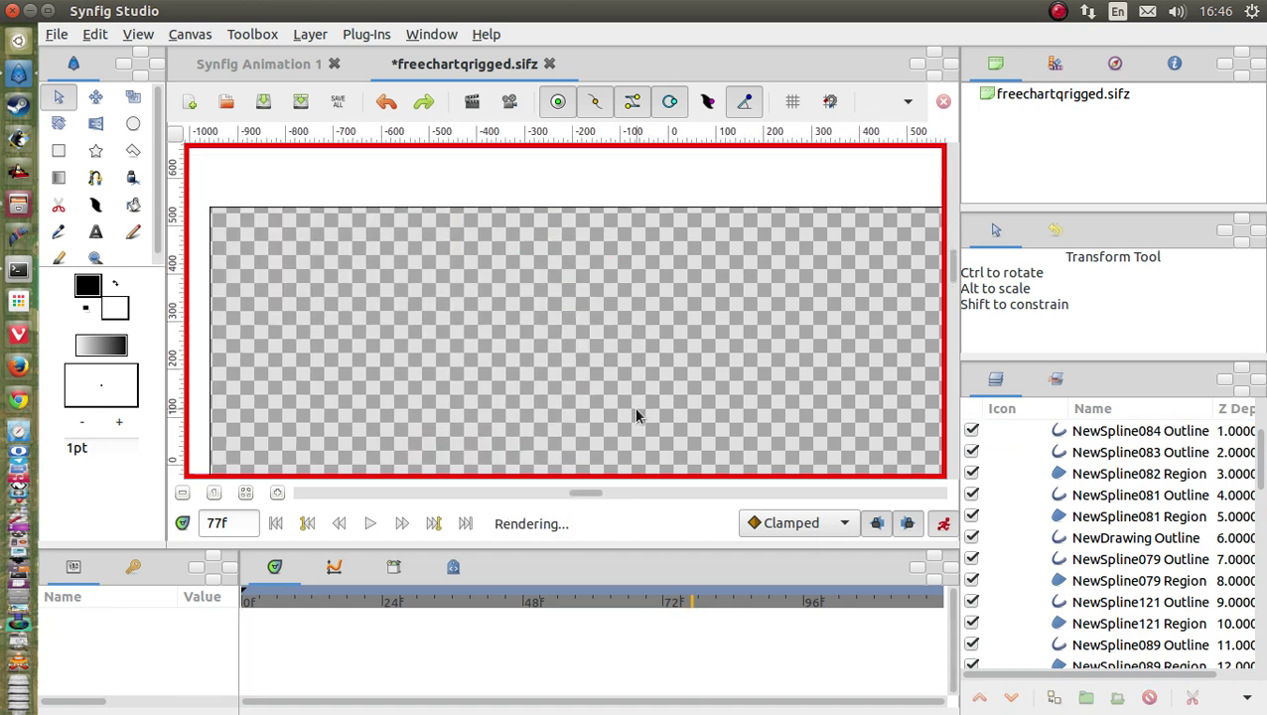
pyautogui.scroll(1, 640, 384)
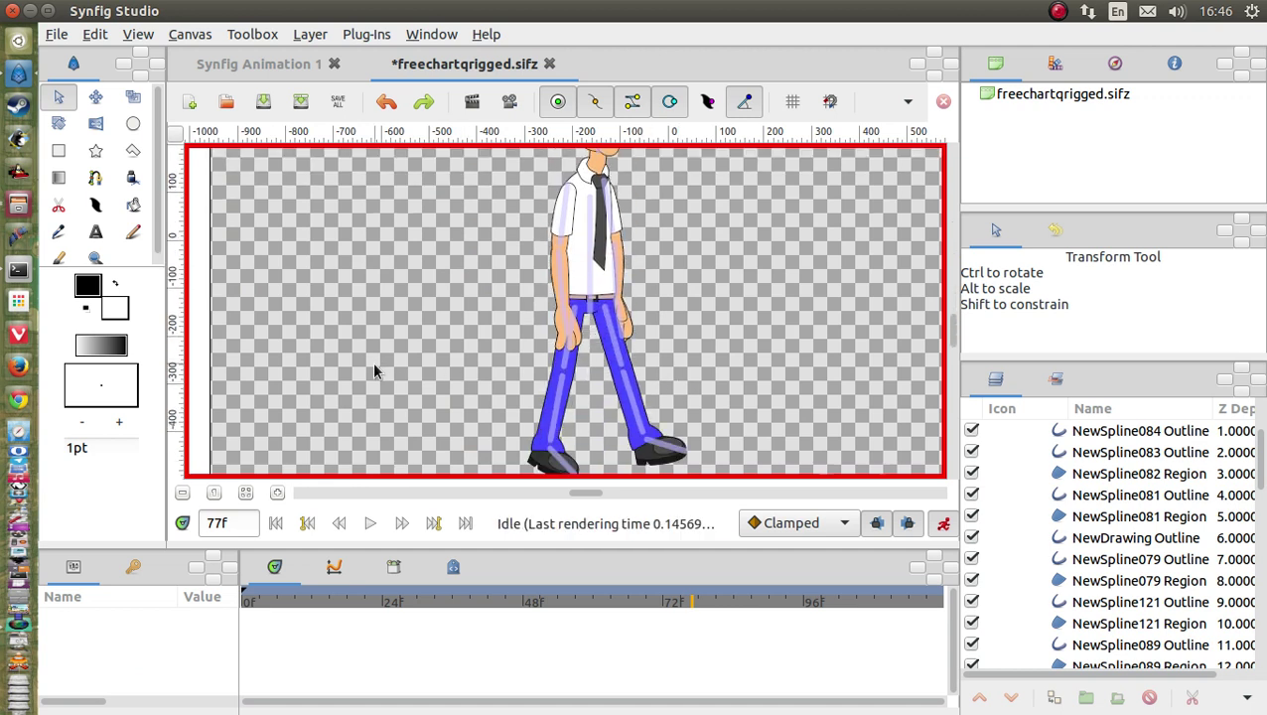
pyautogui.scroll(-2, 374, 370)
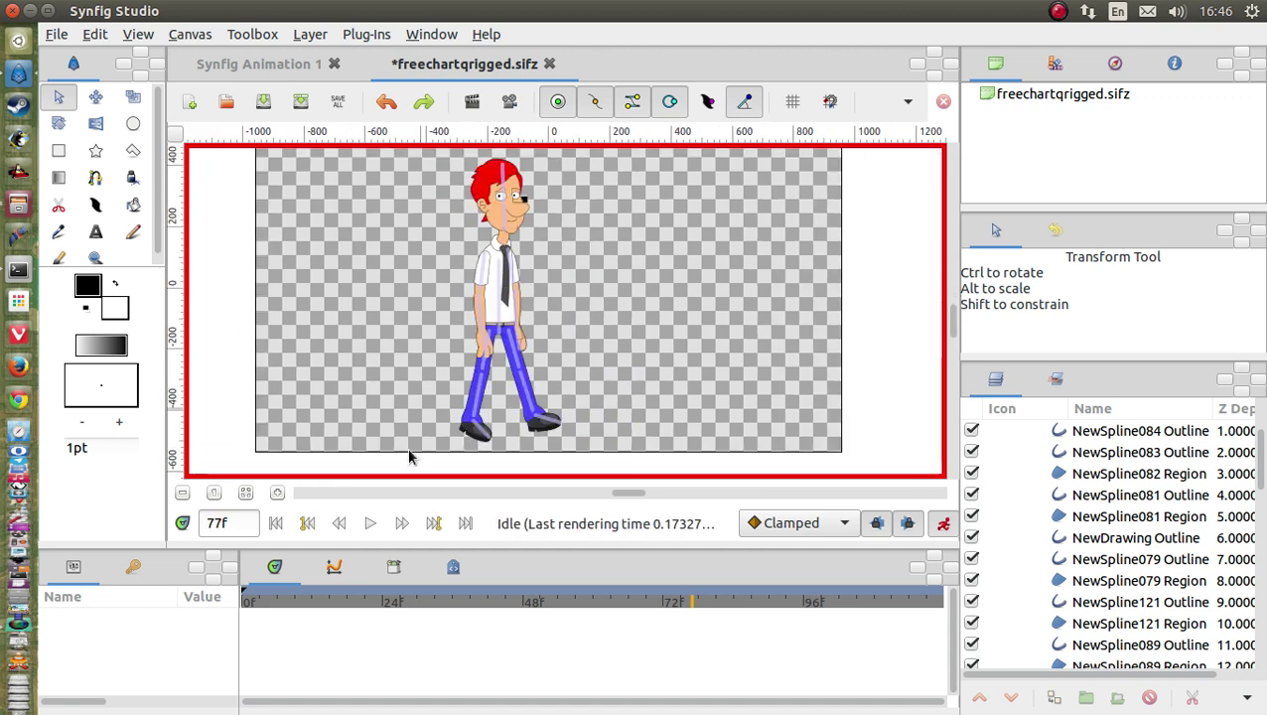
pyautogui.click(508, 324)
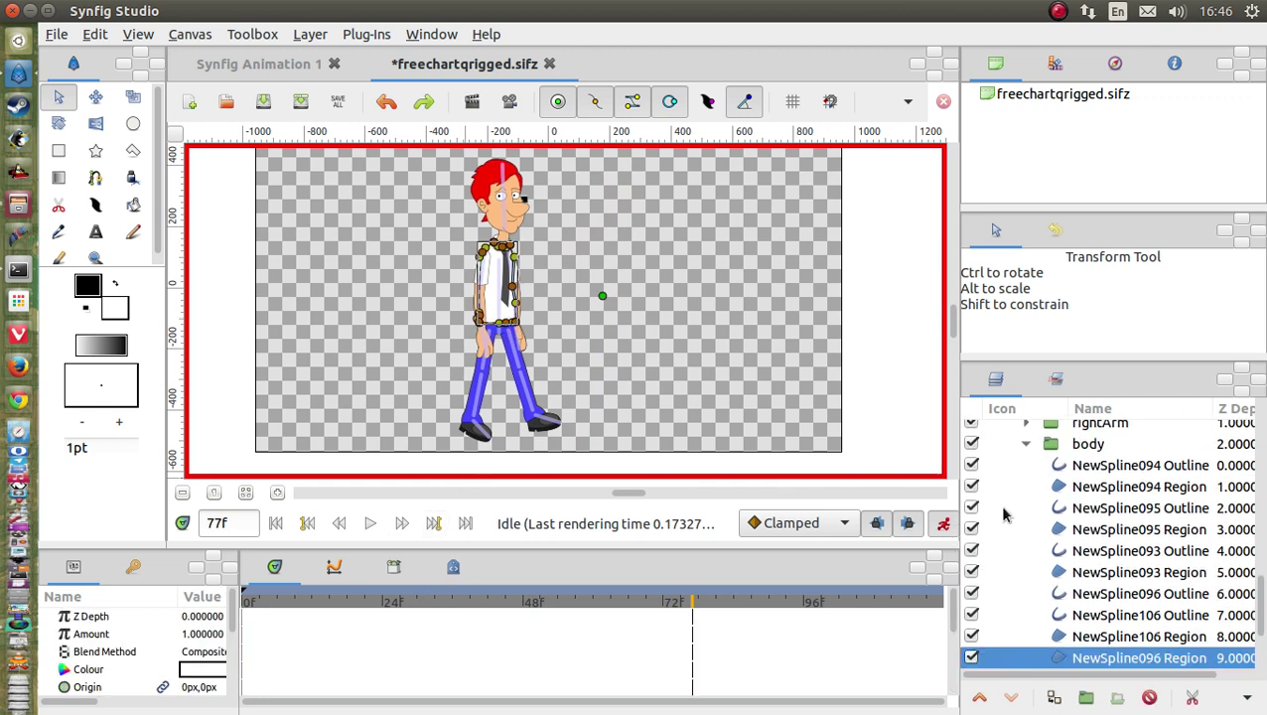
pyautogui.scroll(10, 1022, 506)
pyautogui.click(1102, 454)
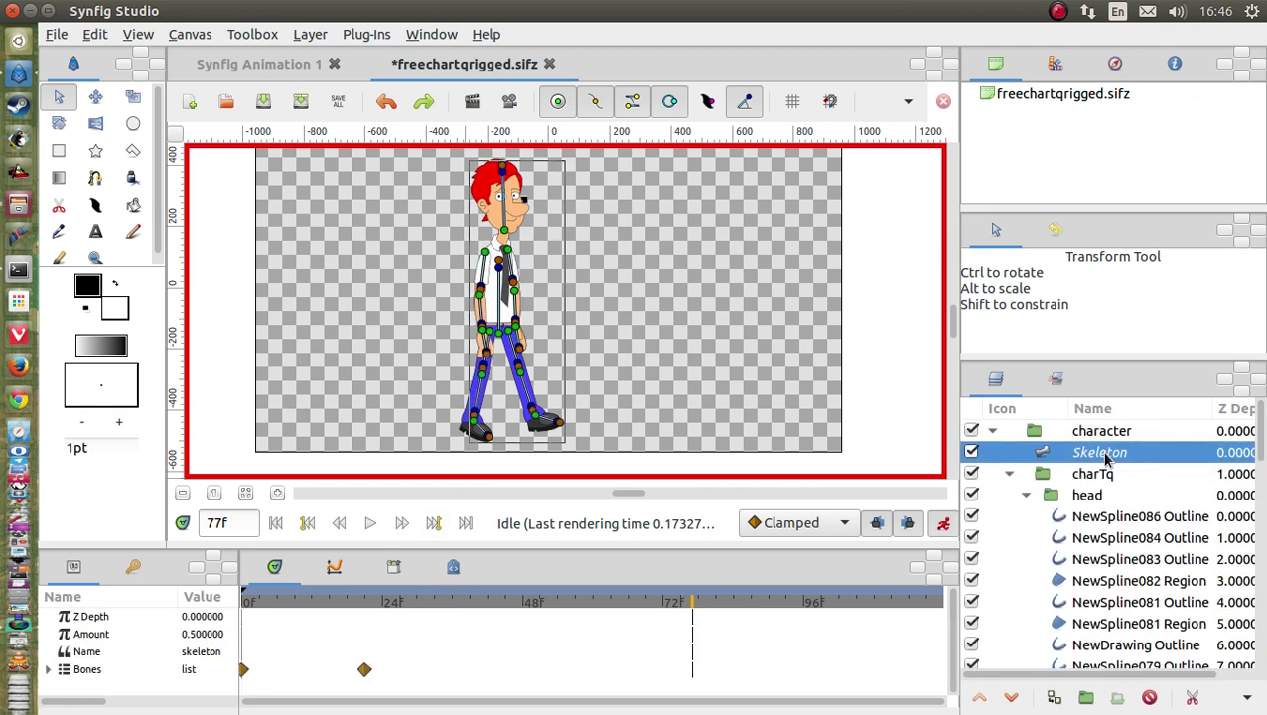
pyautogui.click(504, 603)
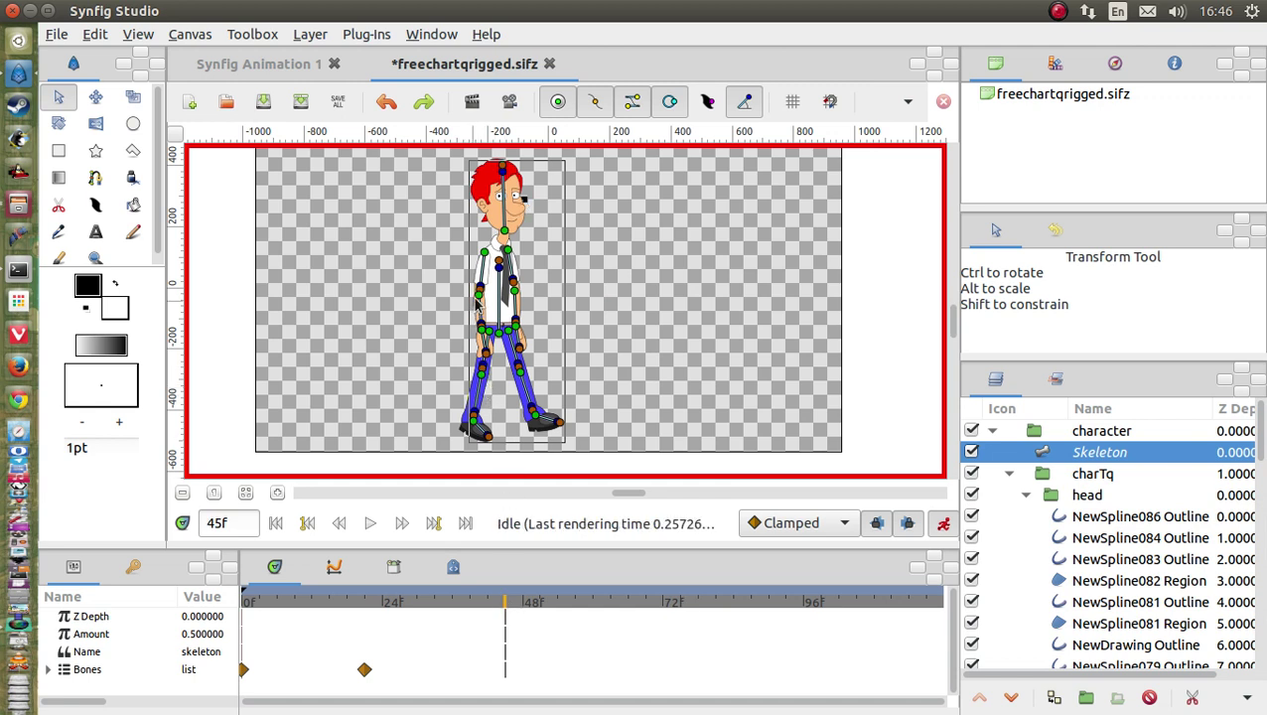
pyautogui.moveTo(475, 304); pyautogui.dragTo(421, 282)
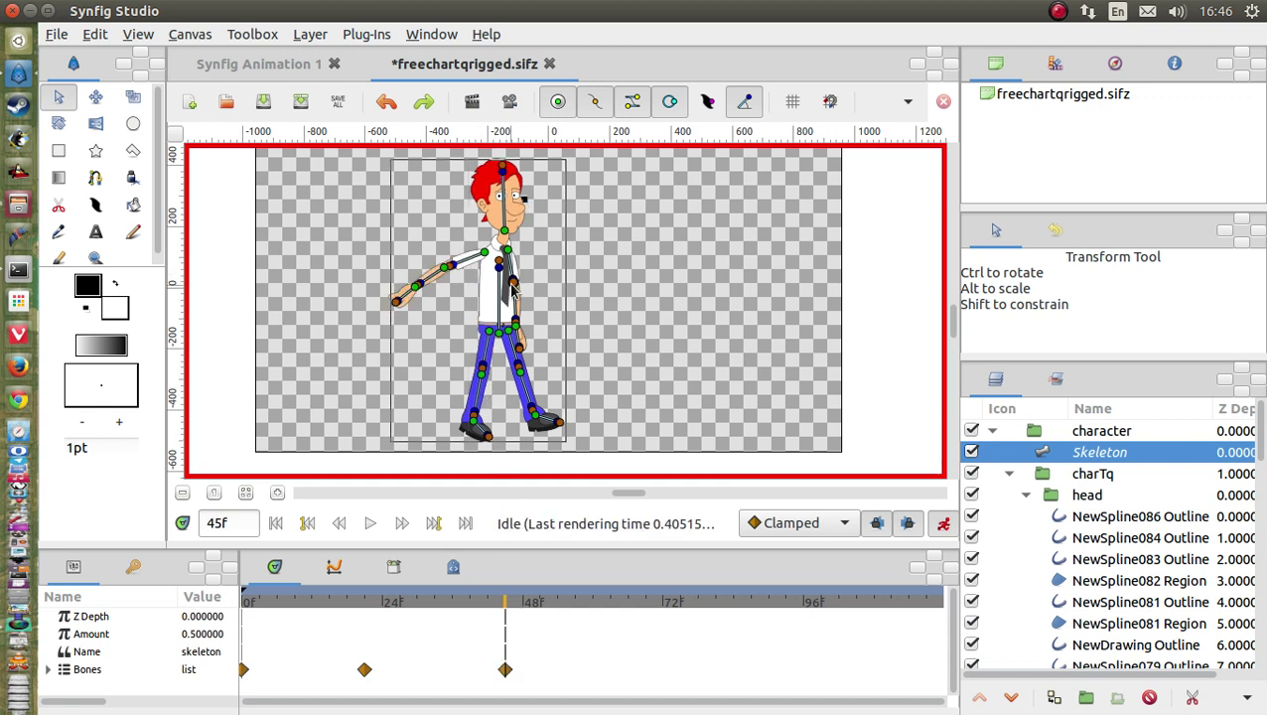
pyautogui.moveTo(515, 285); pyautogui.dragTo(571, 269)
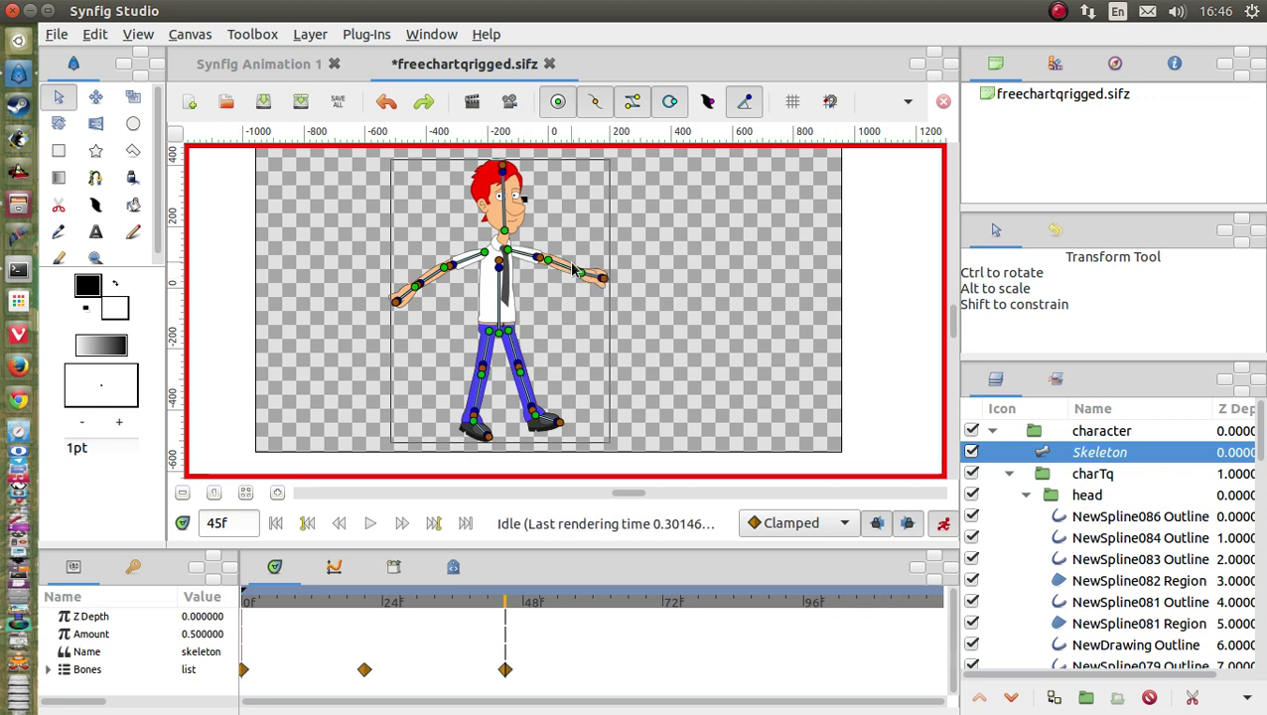
pyautogui.click(276, 523)
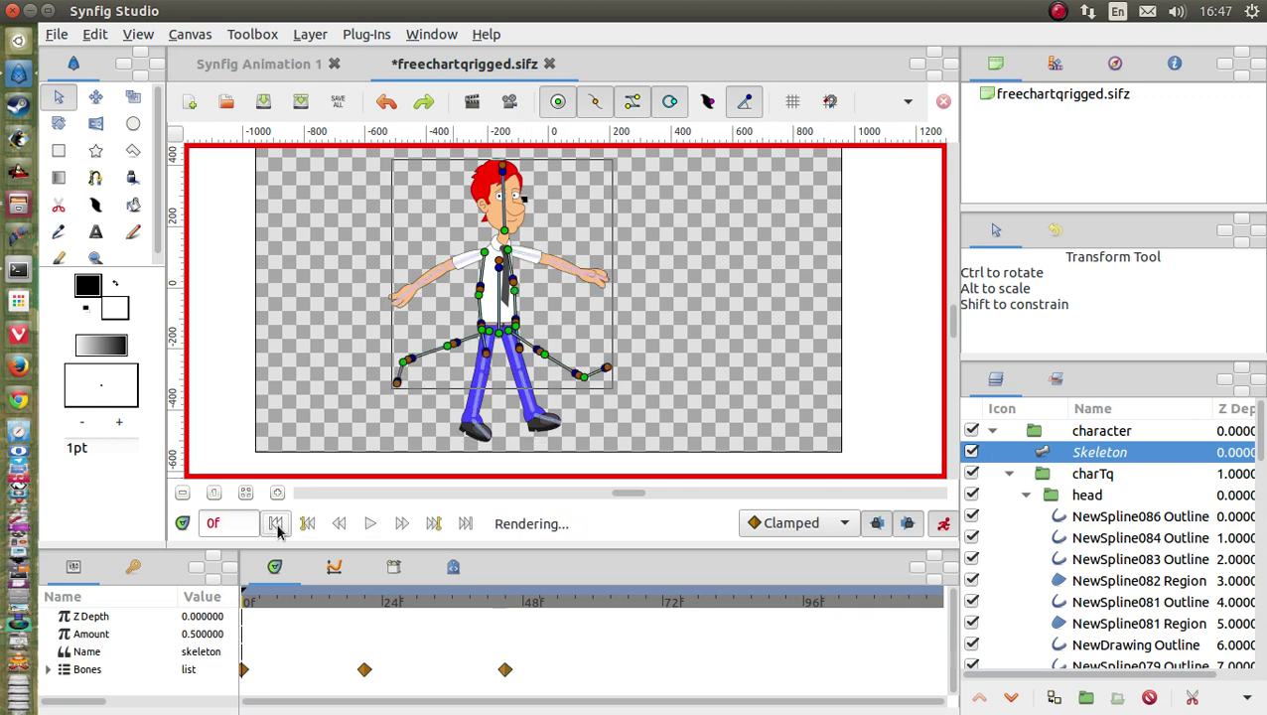
pyautogui.click(369, 526)
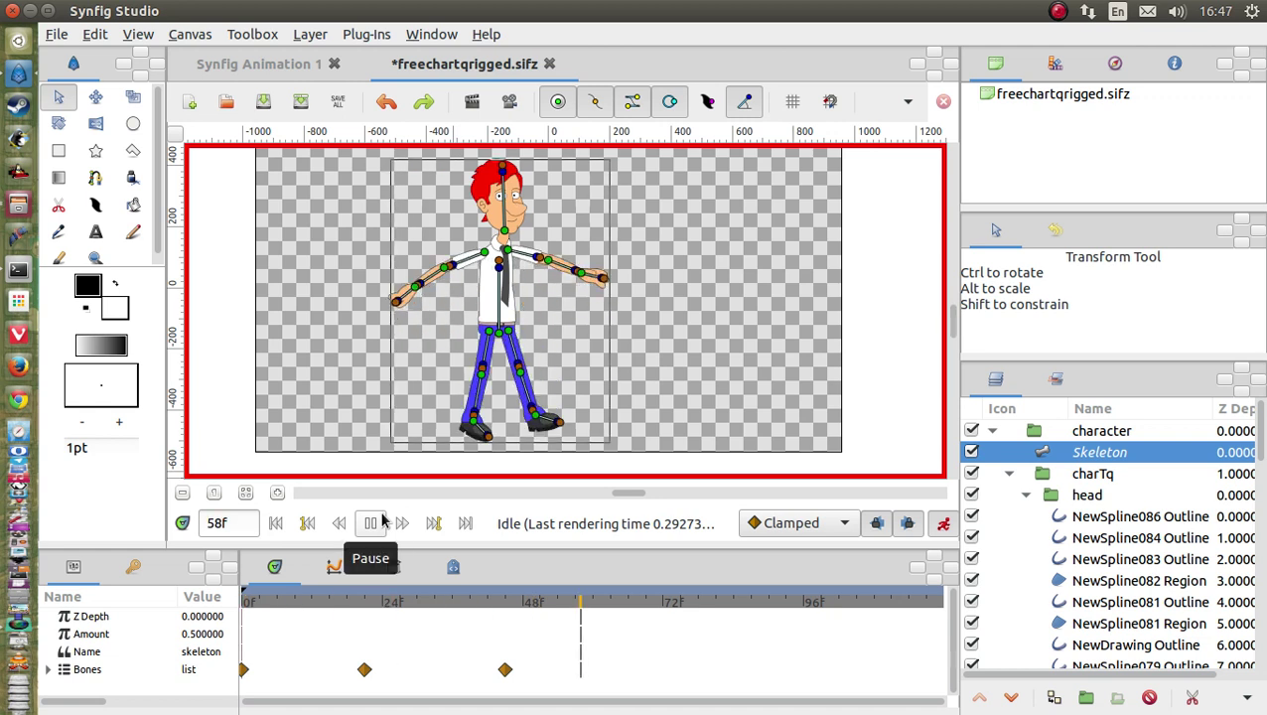
# - At frame 69, raise both arms above shoulder height and swing the legs into a crossed stride using the bones, and play the animation from frame 0
pyautogui.click(645, 602)
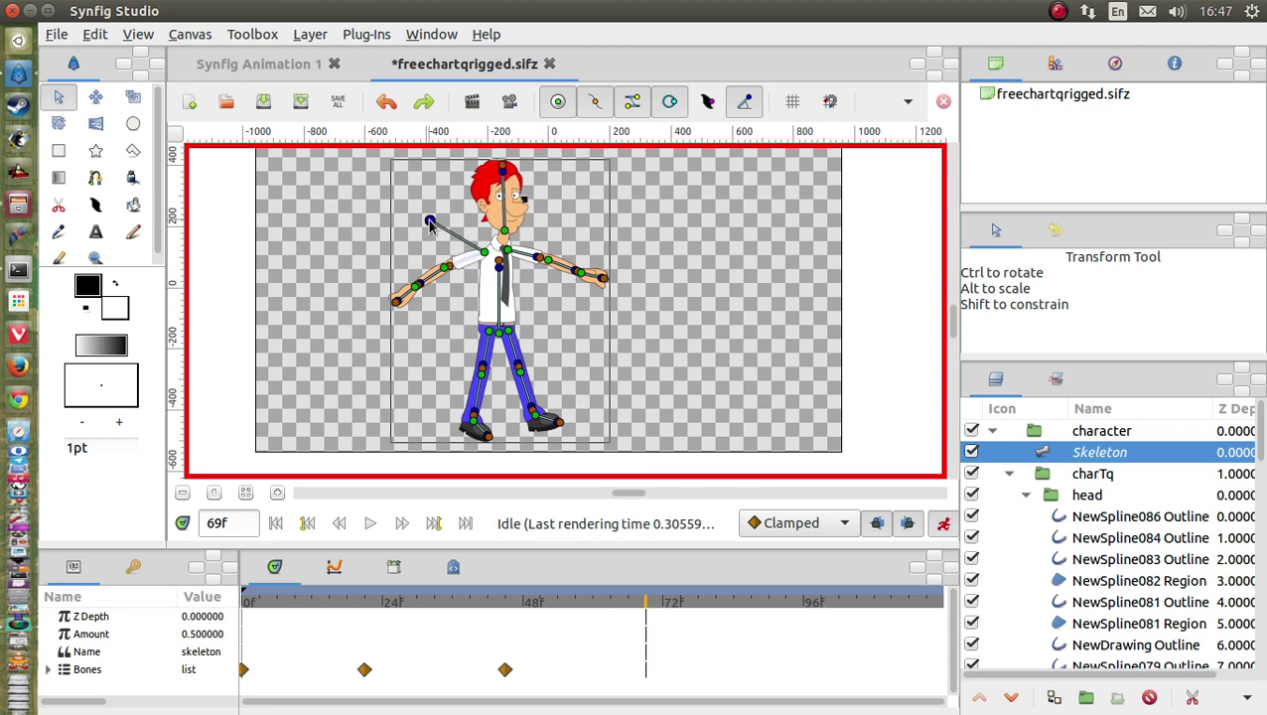
pyautogui.moveTo(429, 225); pyautogui.dragTo(428, 222)
pyautogui.moveTo(544, 260); pyautogui.dragTo(539, 227)
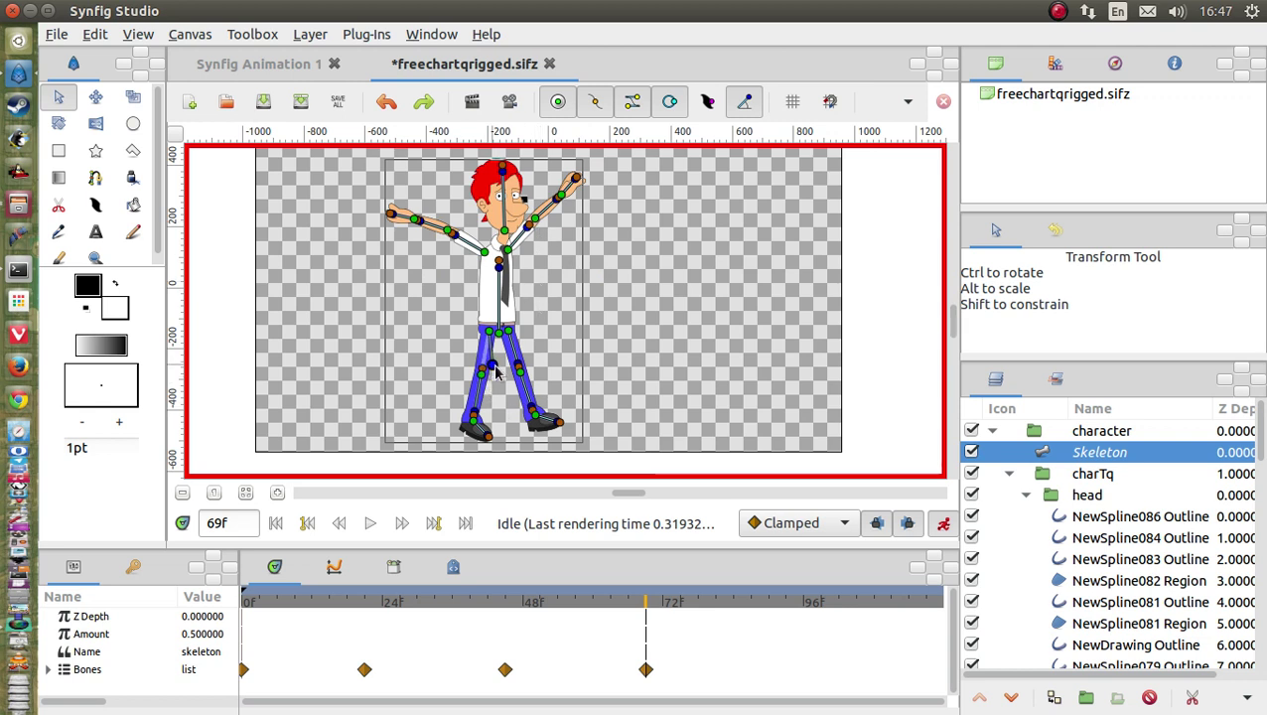
pyautogui.moveTo(496, 371); pyautogui.dragTo(486, 392)
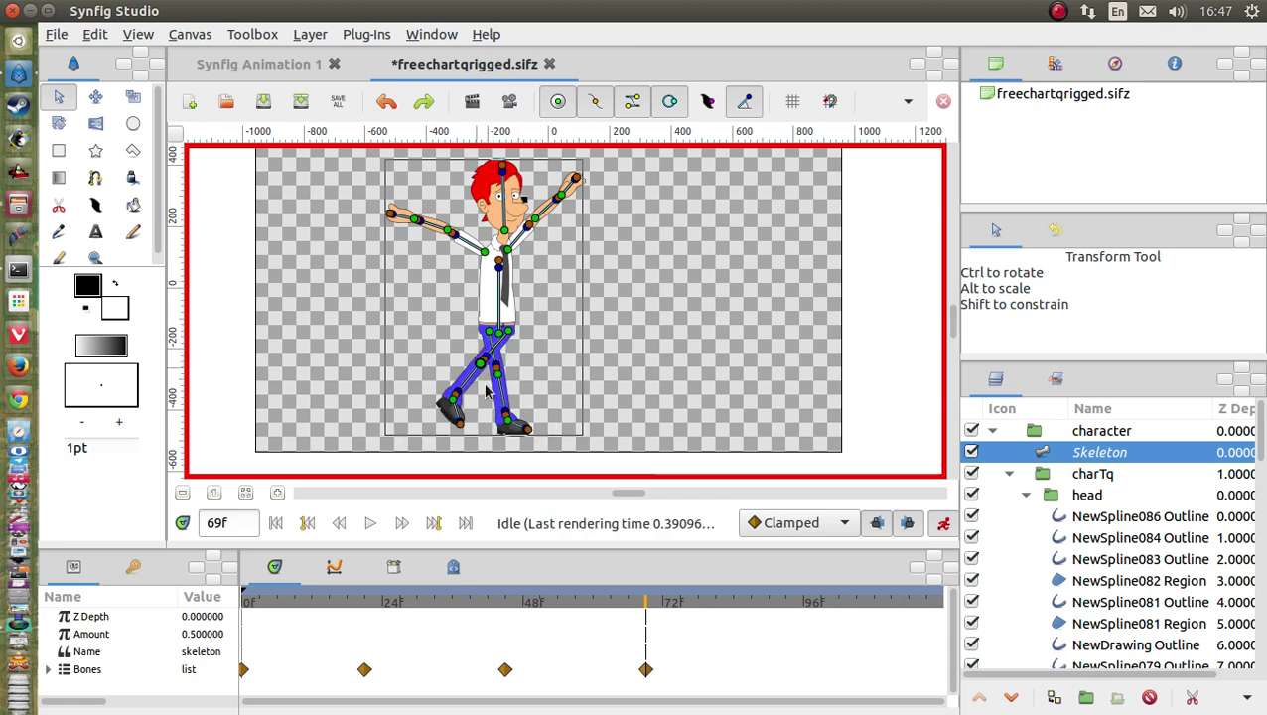
pyautogui.click(275, 522)
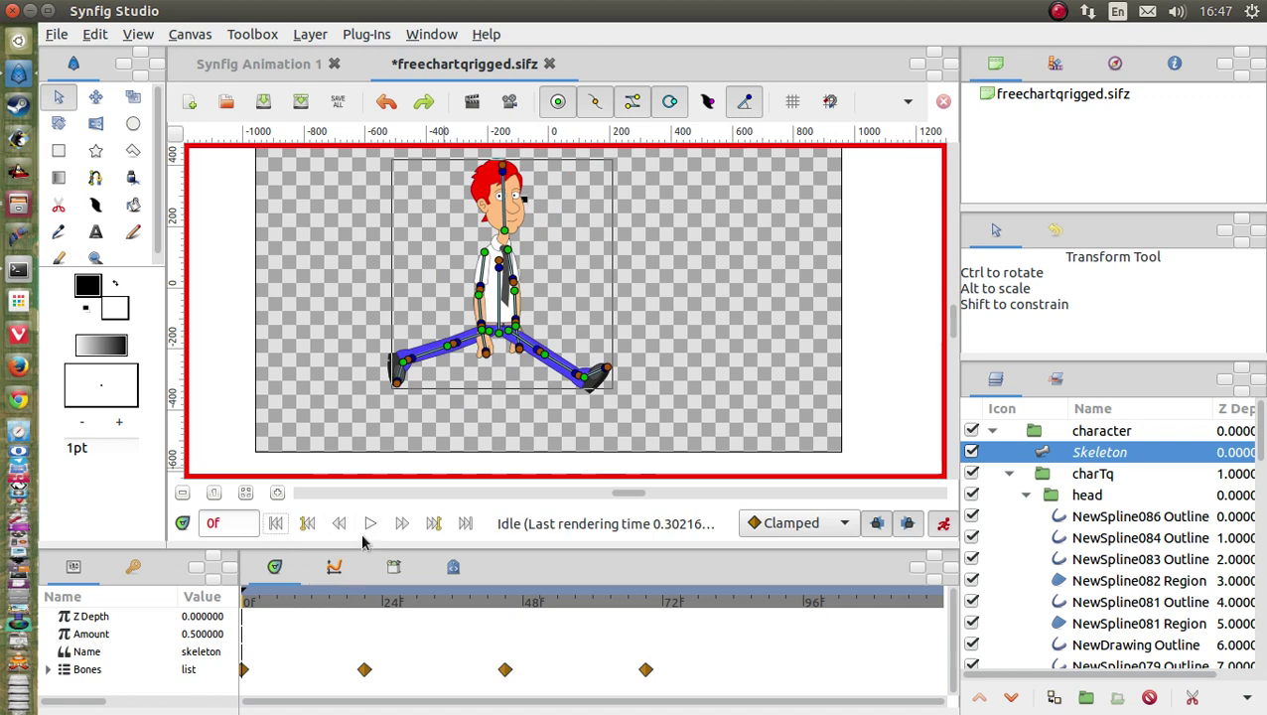
pyautogui.click(370, 522)
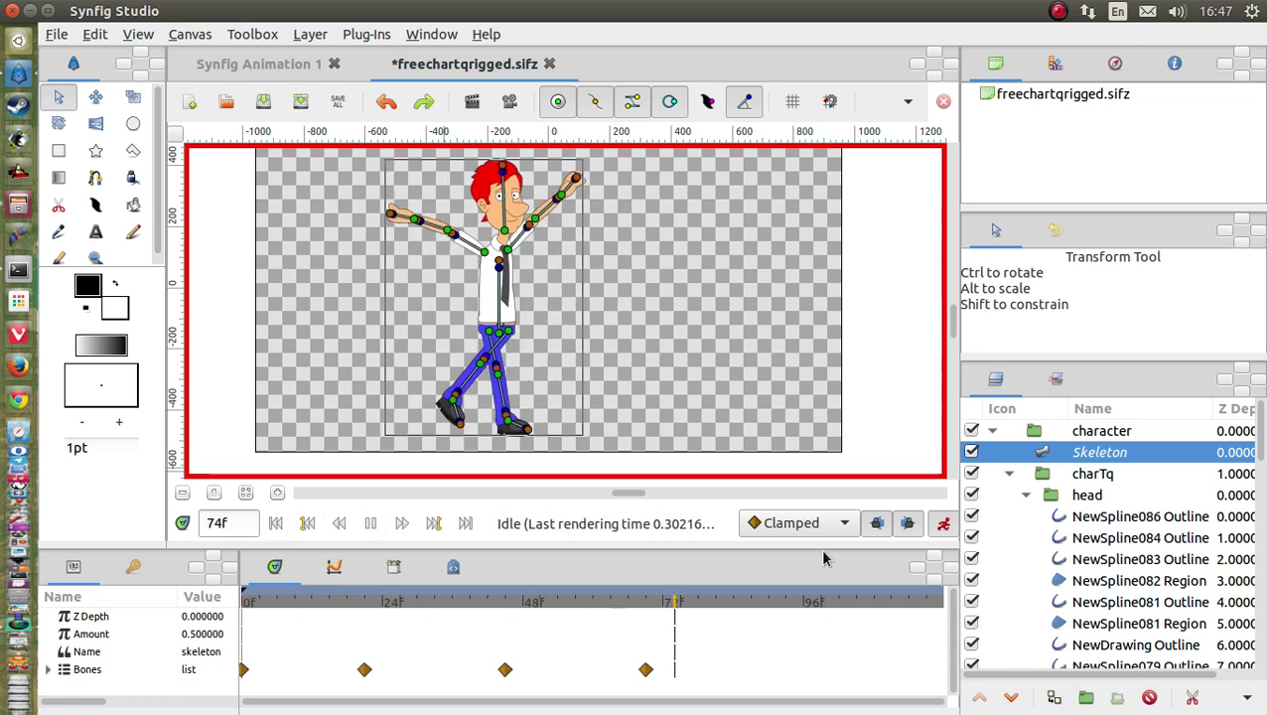
pyautogui.scroll(-8, 1053, 556)
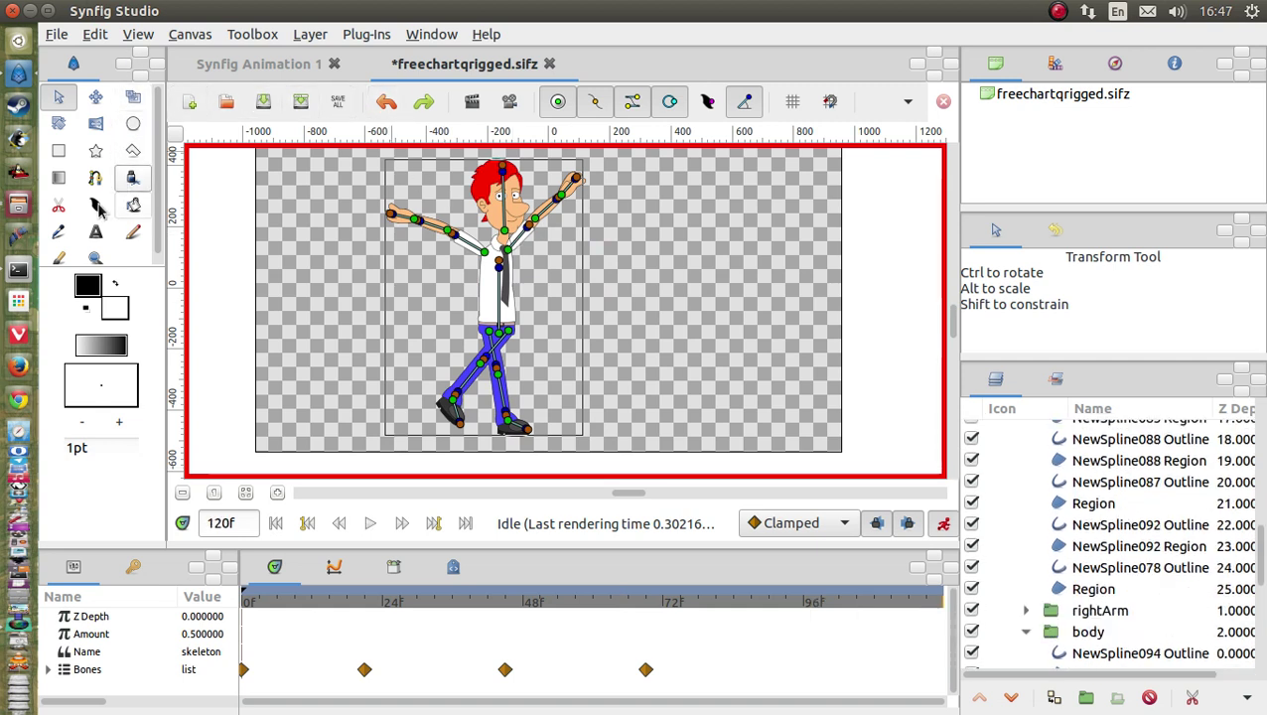
# - Show the grid over the canvas and turn off the display of guides
pyautogui.click(96, 42)
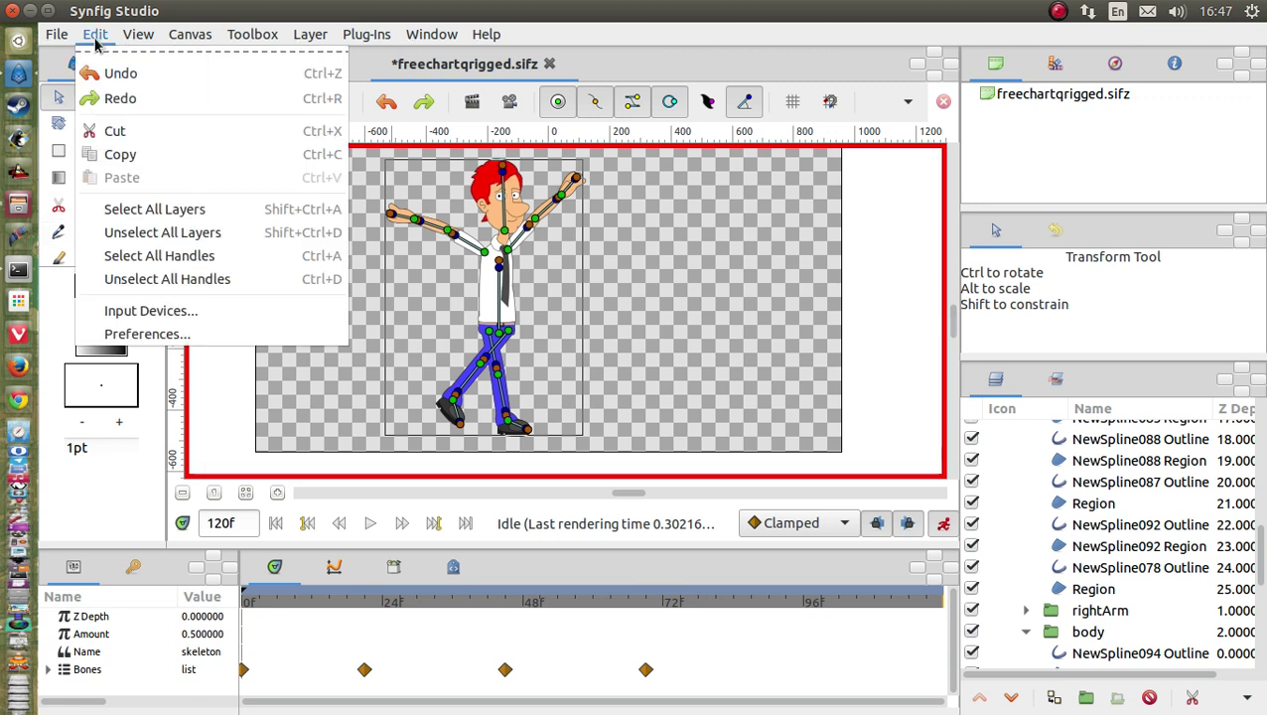
pyautogui.moveTo(129, 45)
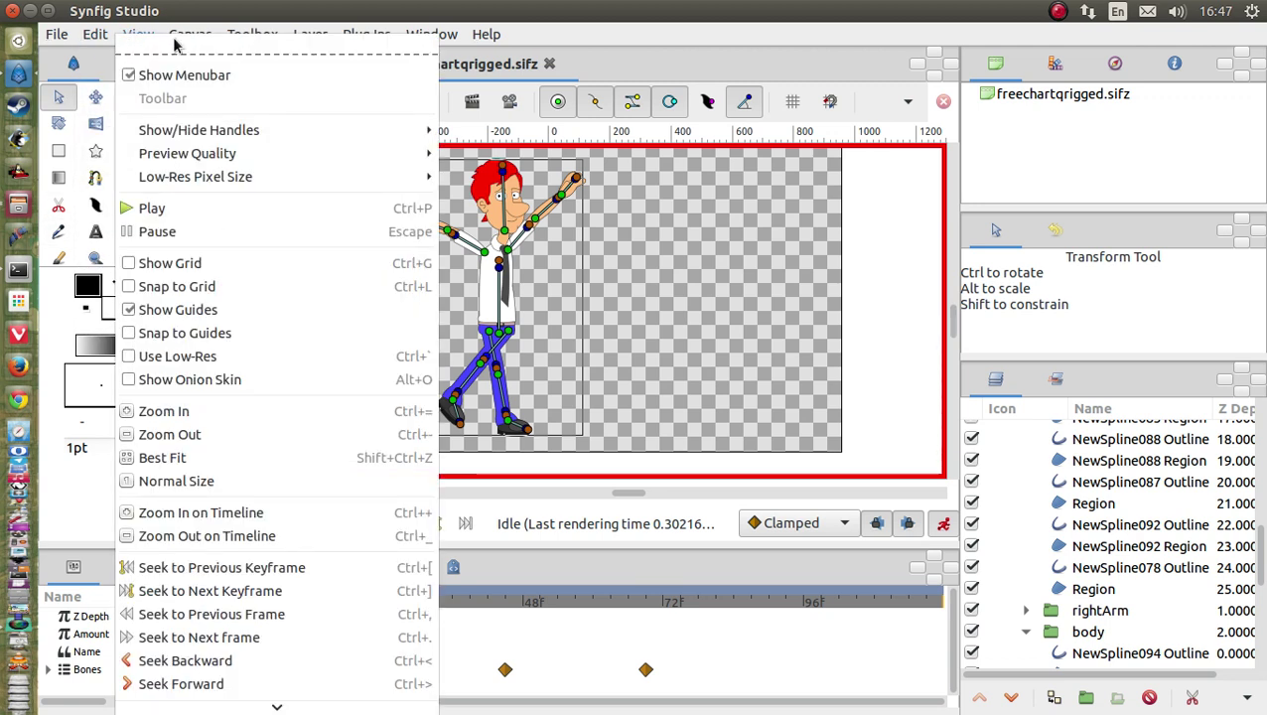
pyautogui.click(210, 264)
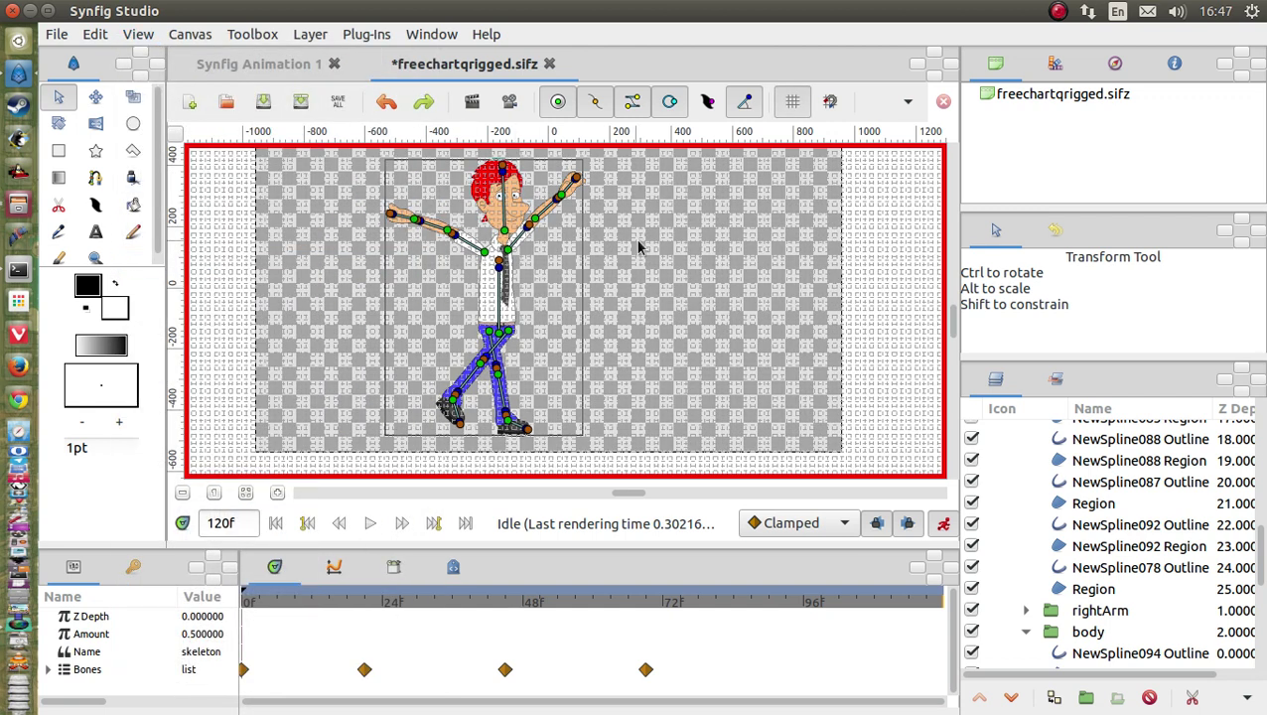
pyautogui.scroll(2, 643, 229)
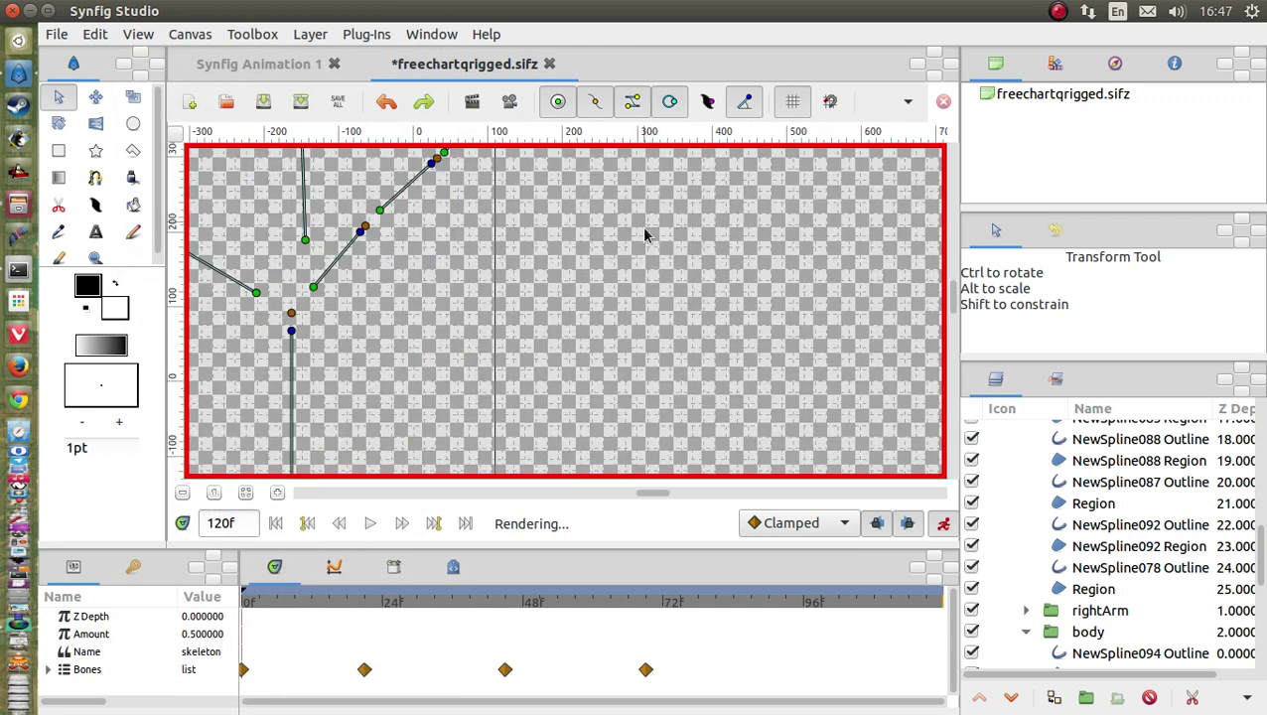
pyautogui.click(144, 35)
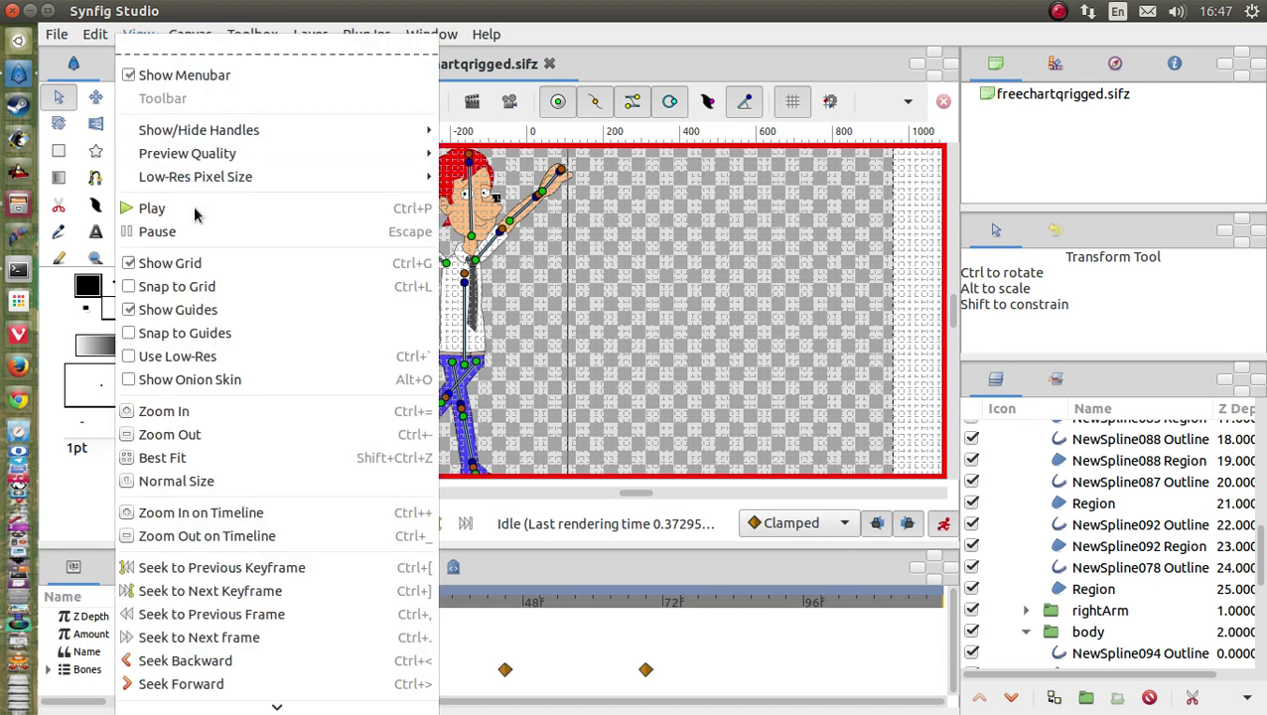
pyautogui.click(244, 298)
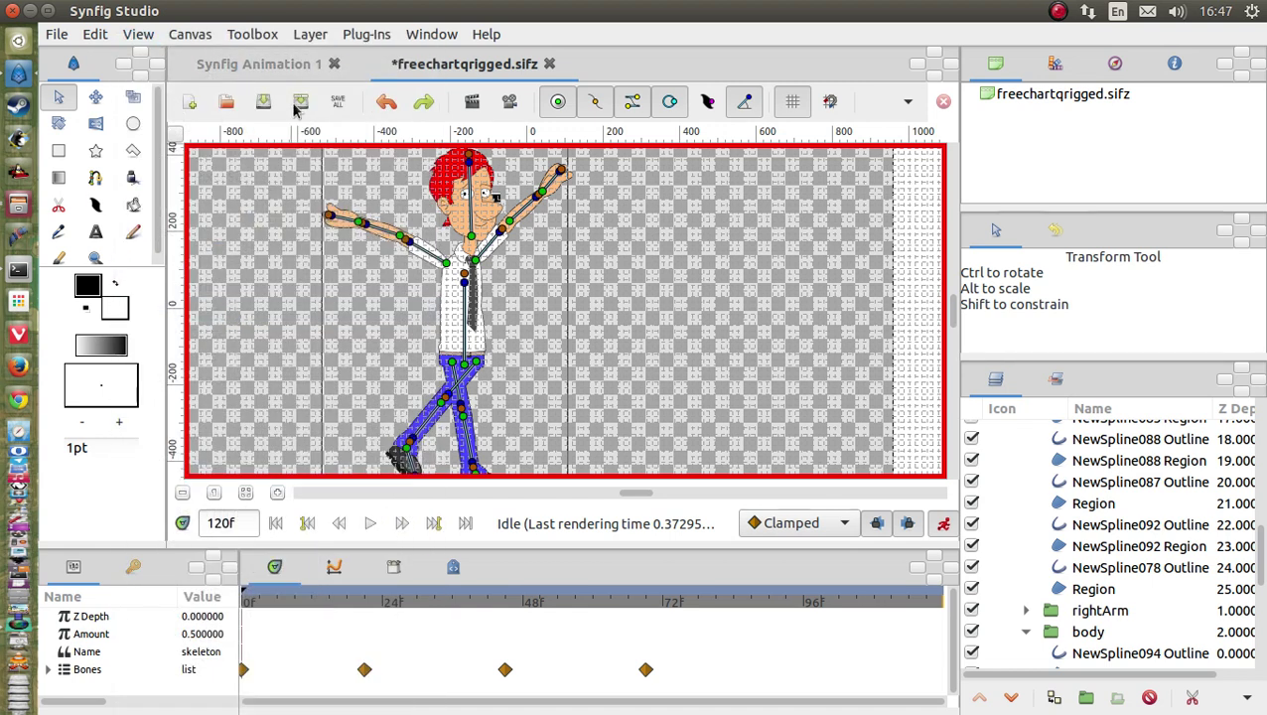
pyautogui.click(269, 36)
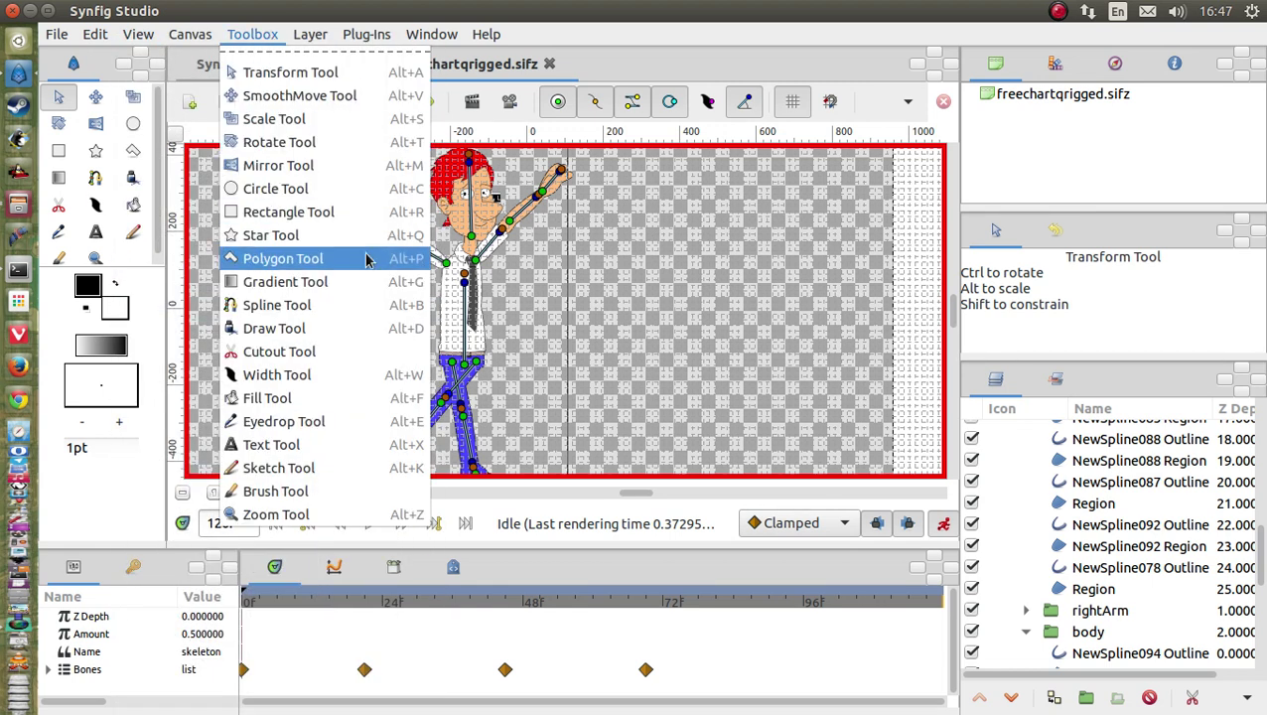
pyautogui.click(310, 33)
pyautogui.moveTo(447, 76)
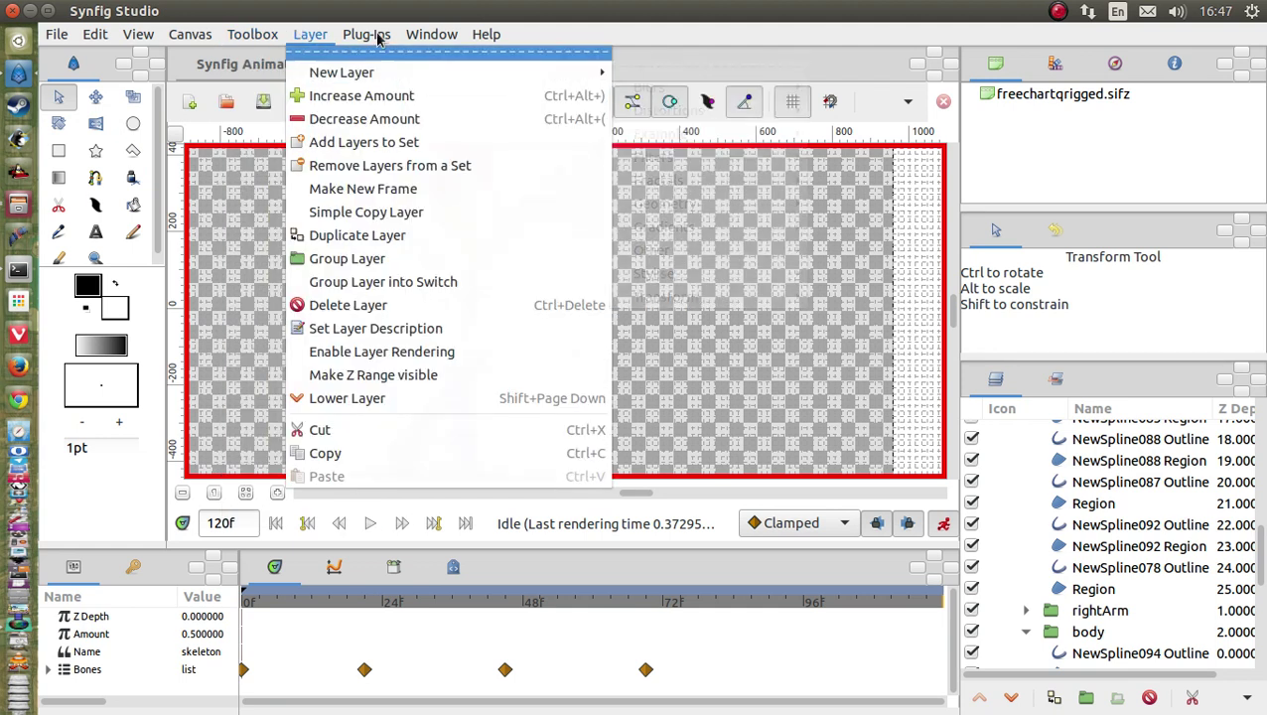
pyautogui.moveTo(375, 37)
pyautogui.moveTo(428, 37)
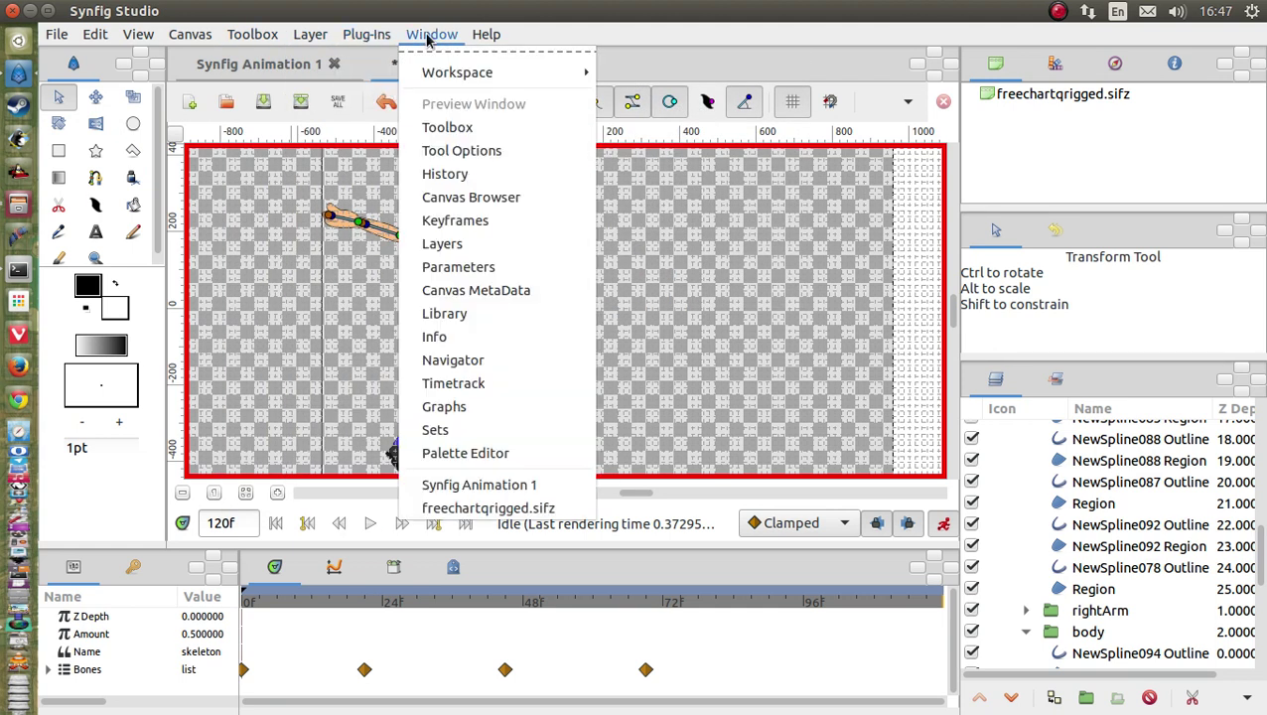
# - Examine the Misc., Document and Render pages of the program preferences, and close them without changing anything
pyautogui.moveTo(475, 41)
pyautogui.moveTo(142, 37)
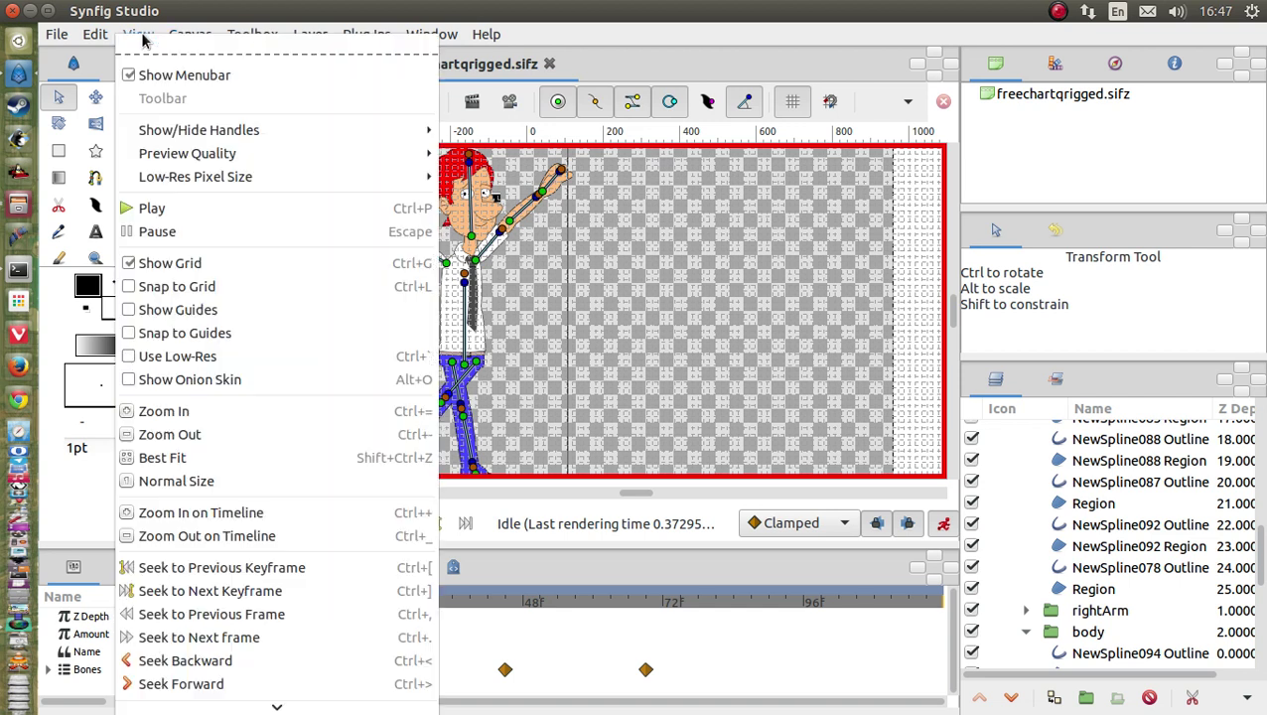
pyautogui.moveTo(95, 36)
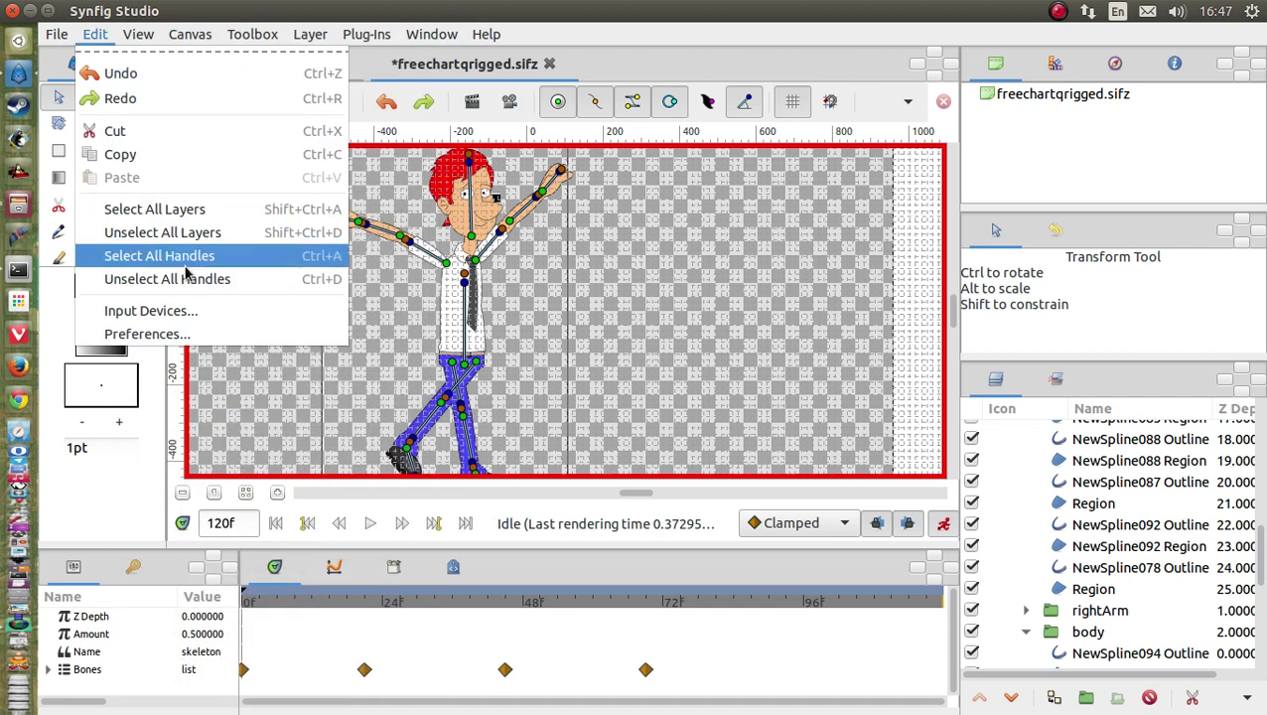
pyautogui.click(149, 331)
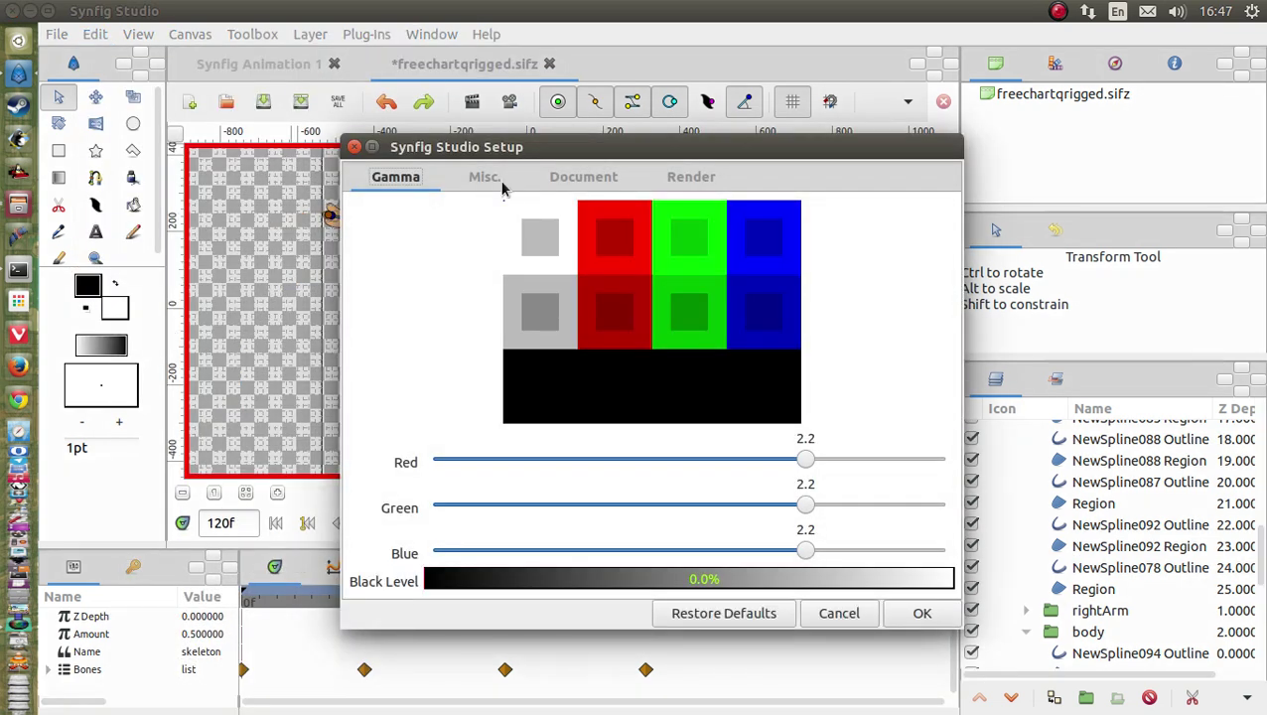
pyautogui.moveTo(499, 144); pyautogui.dragTo(387, 109)
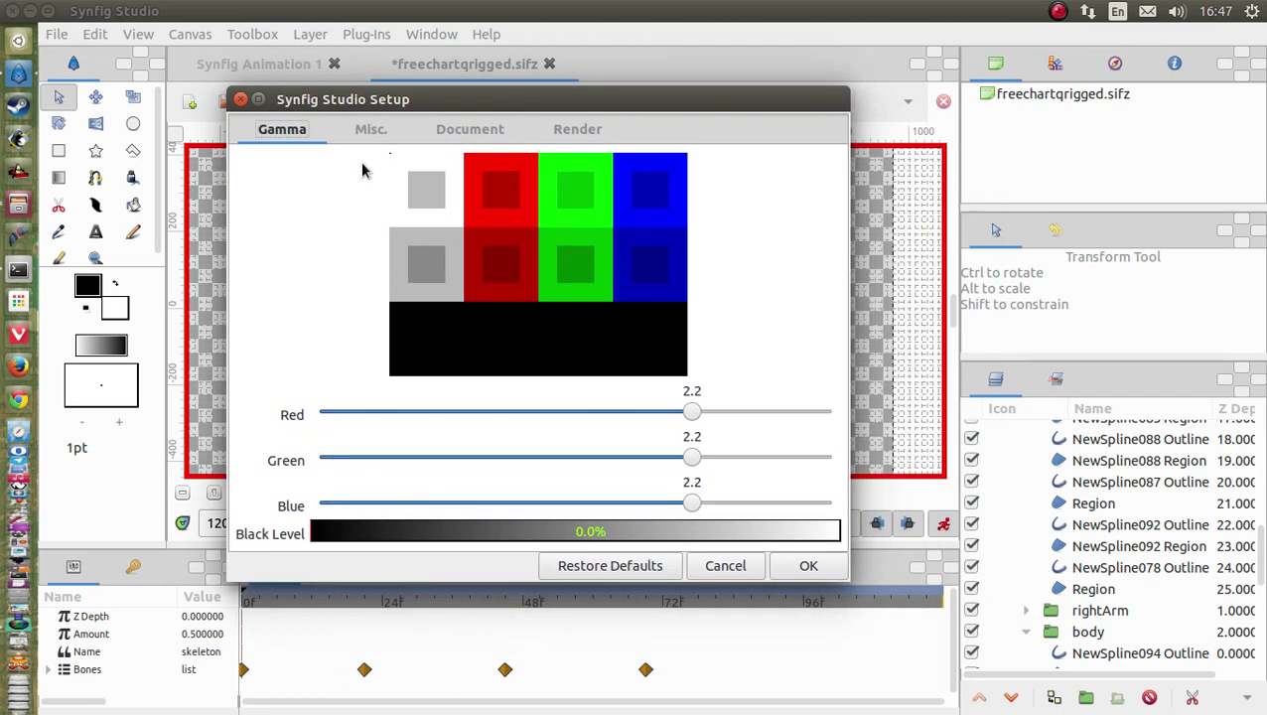
pyautogui.click(370, 130)
pyautogui.click(466, 130)
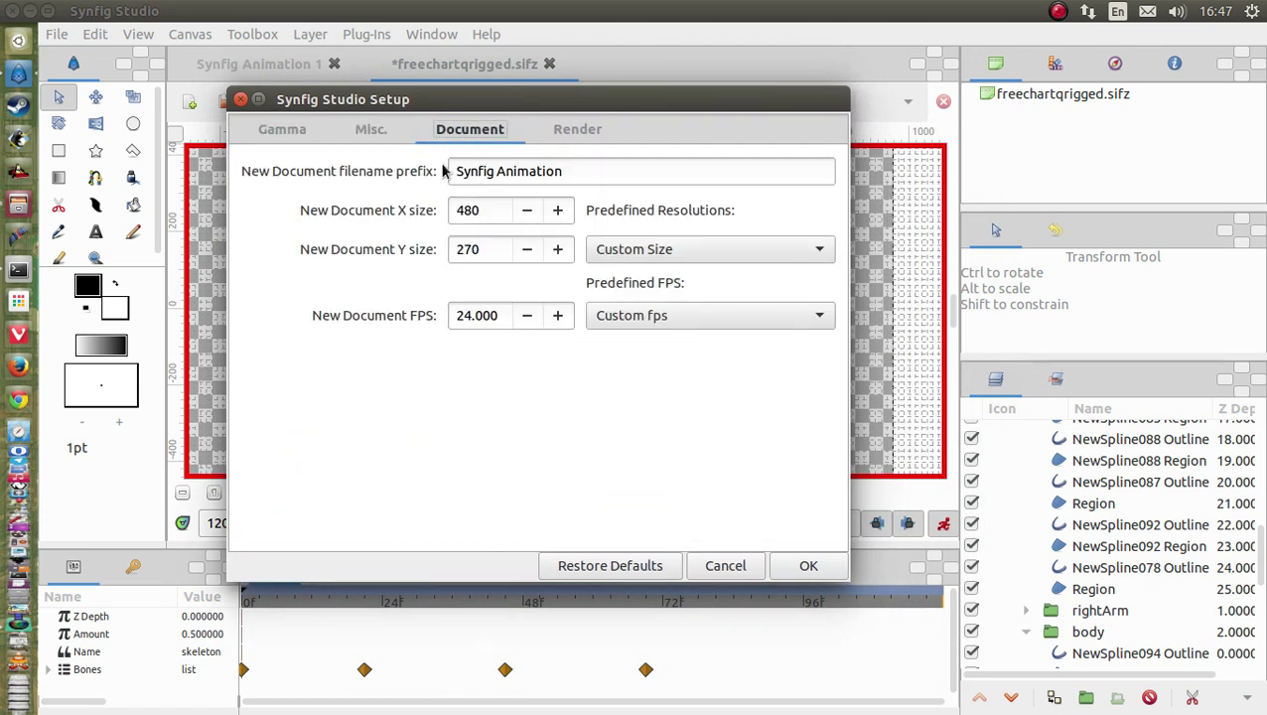
pyautogui.click(551, 134)
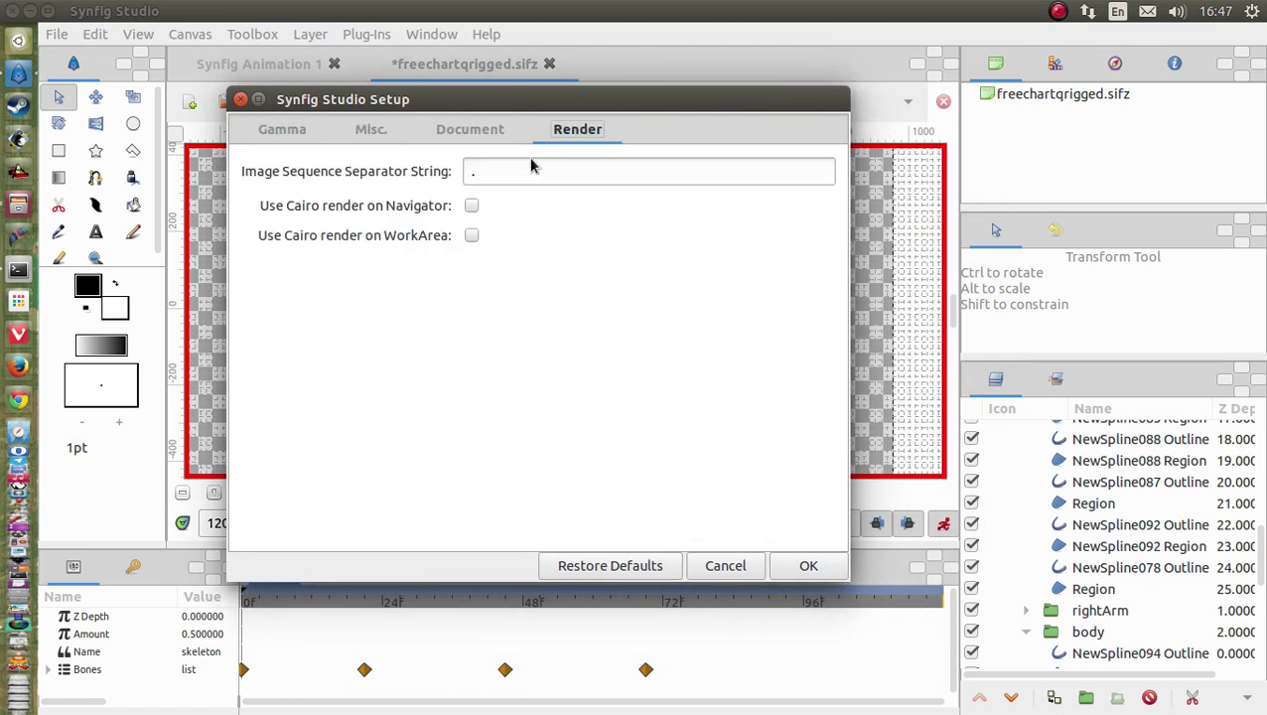
pyautogui.click(240, 99)
pyautogui.click(50, 12)
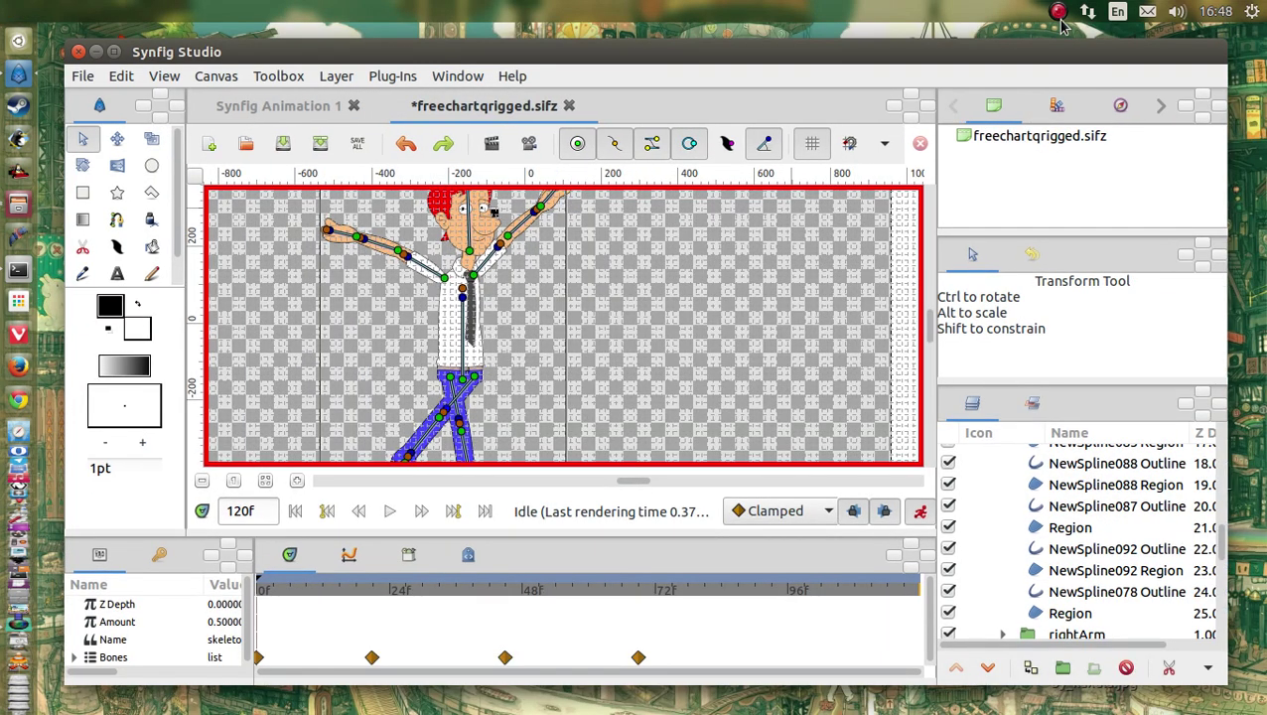
pyautogui.click(1059, 14)
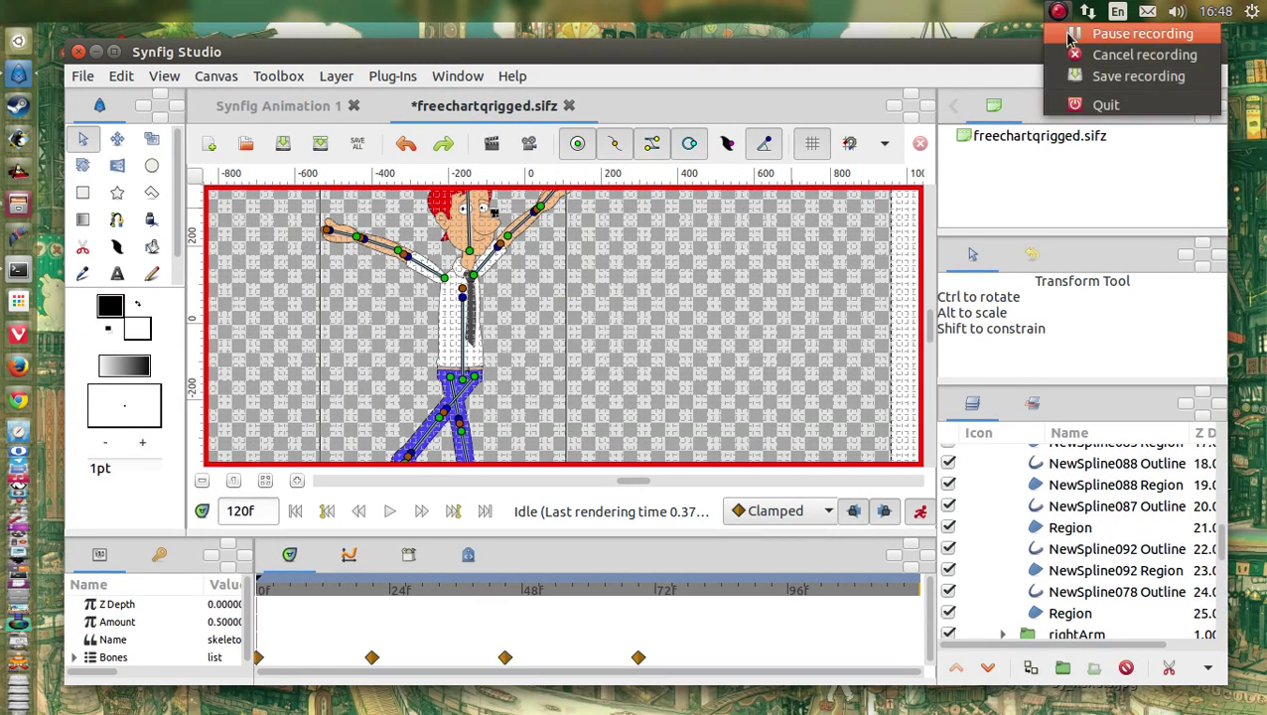